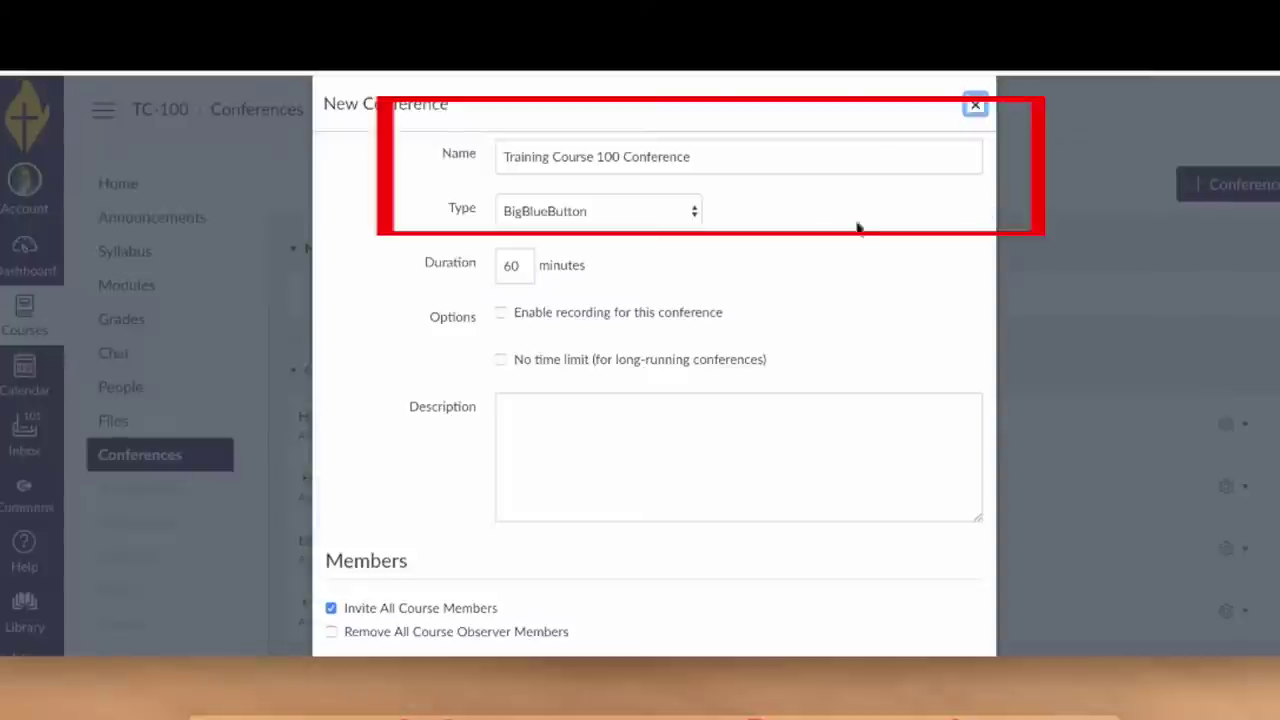
Name the new conference with the four participants' last names, and enable both recording and no time limit
{"action": "left_click_drag", "start_coordinate": [700, 158], "coordinate": [499, 156]}
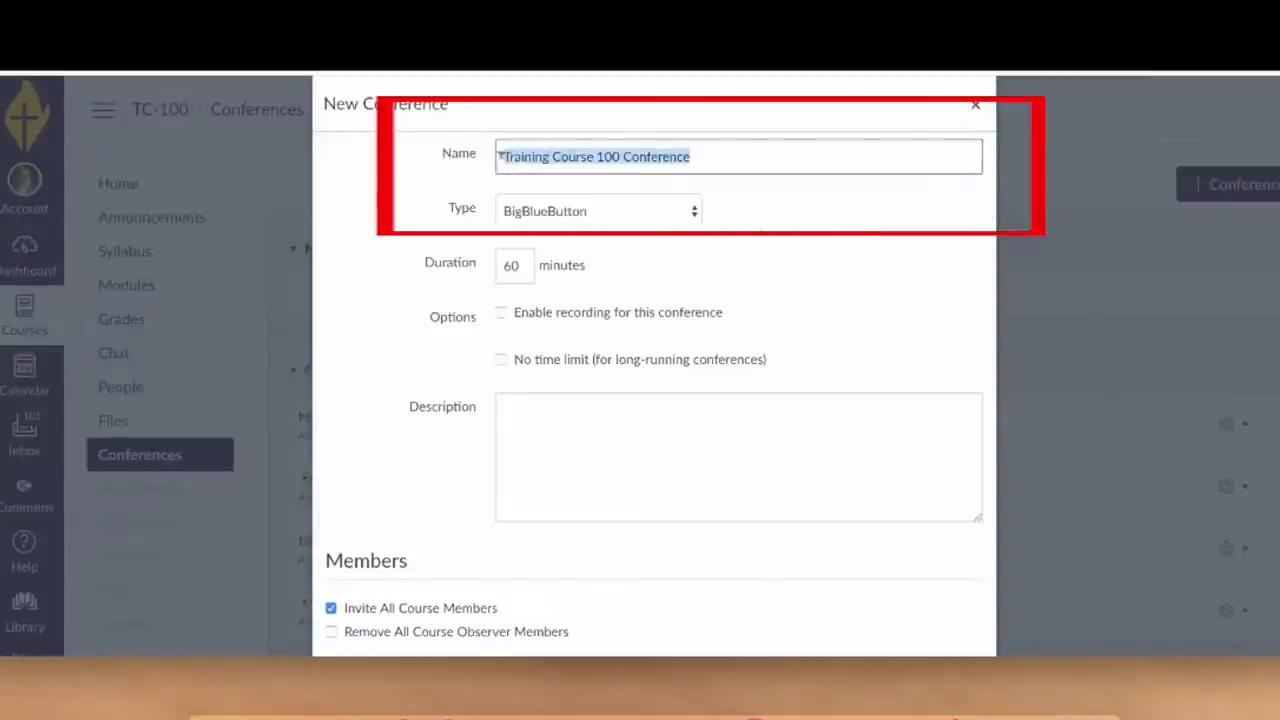
{"action": "type", "text": "Martinson, Bishop, McLau"}
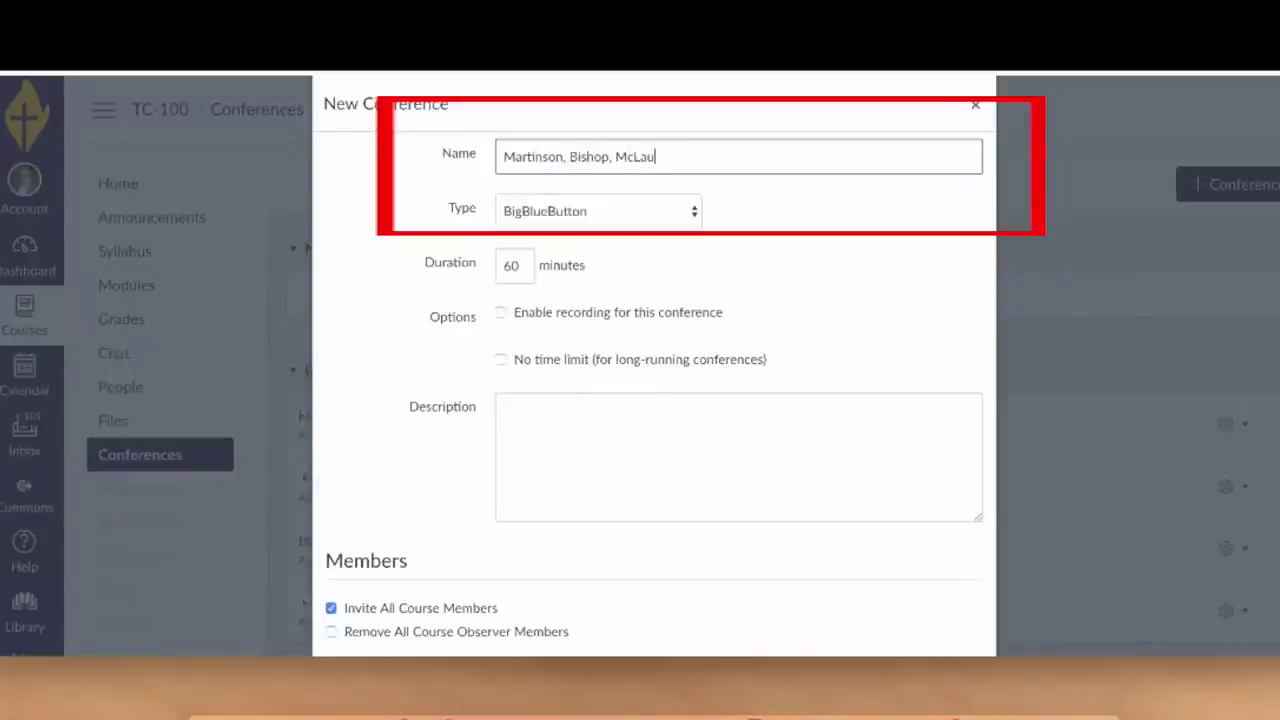
{"action": "type", "text": "ghlin, Pat"}
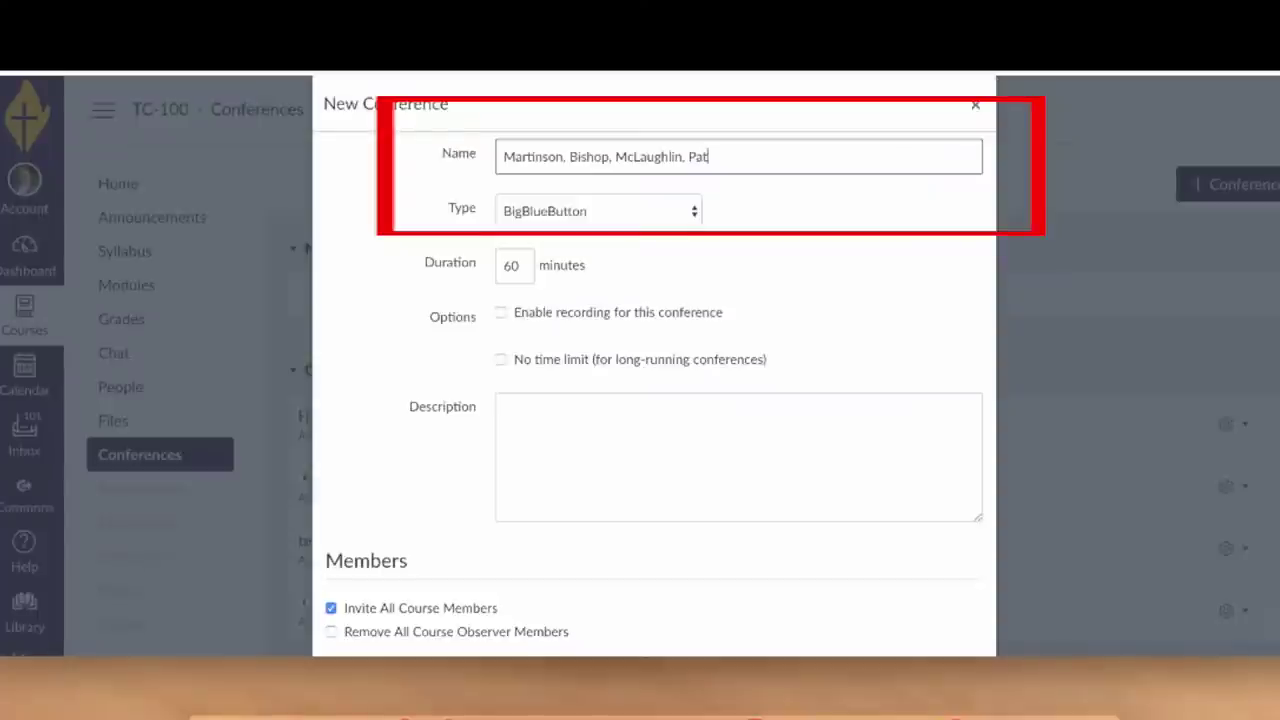
{"action": "type", "text": "rick-Trippel"}
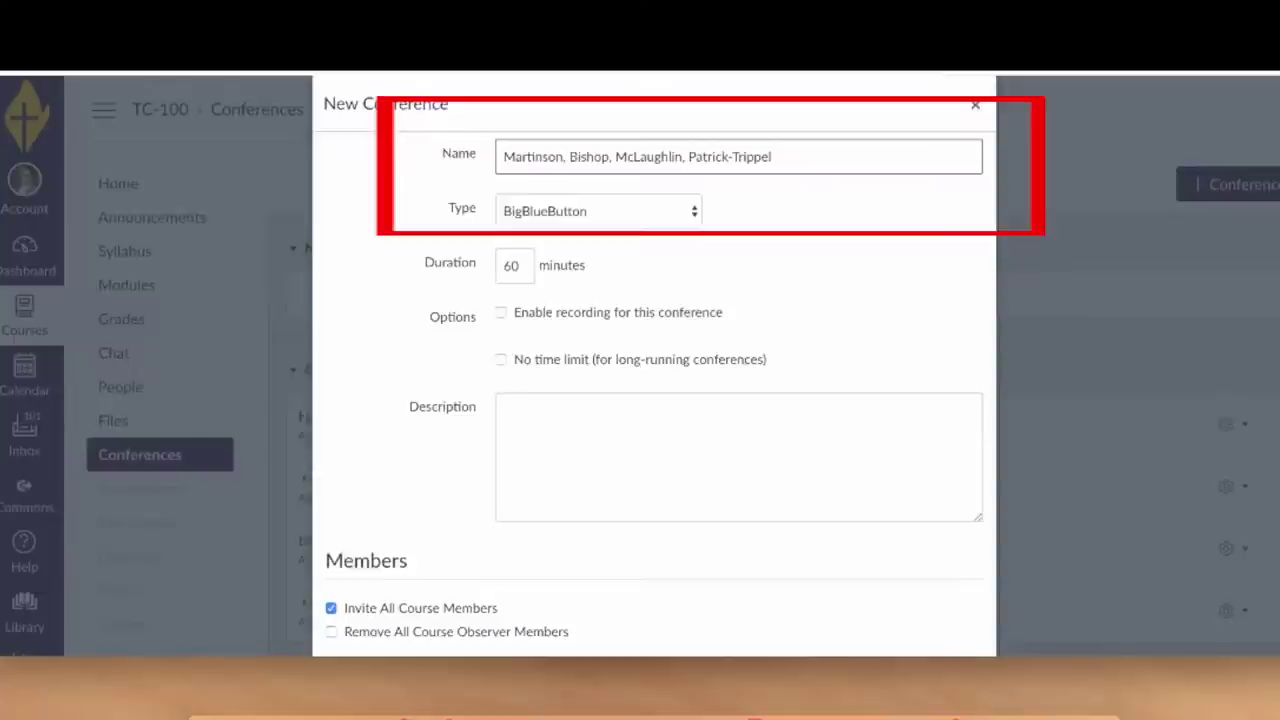
{"action": "left_click", "coordinate": [500, 315]}
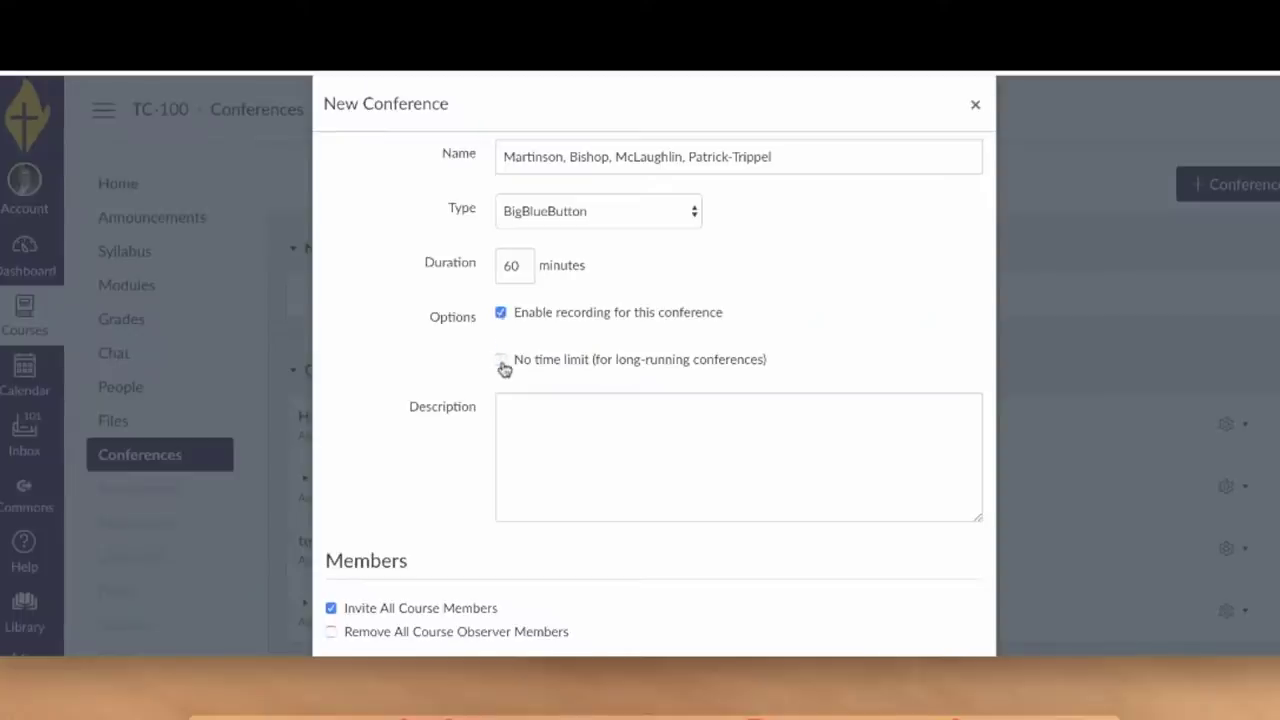
{"action": "left_click", "coordinate": [501, 361]}
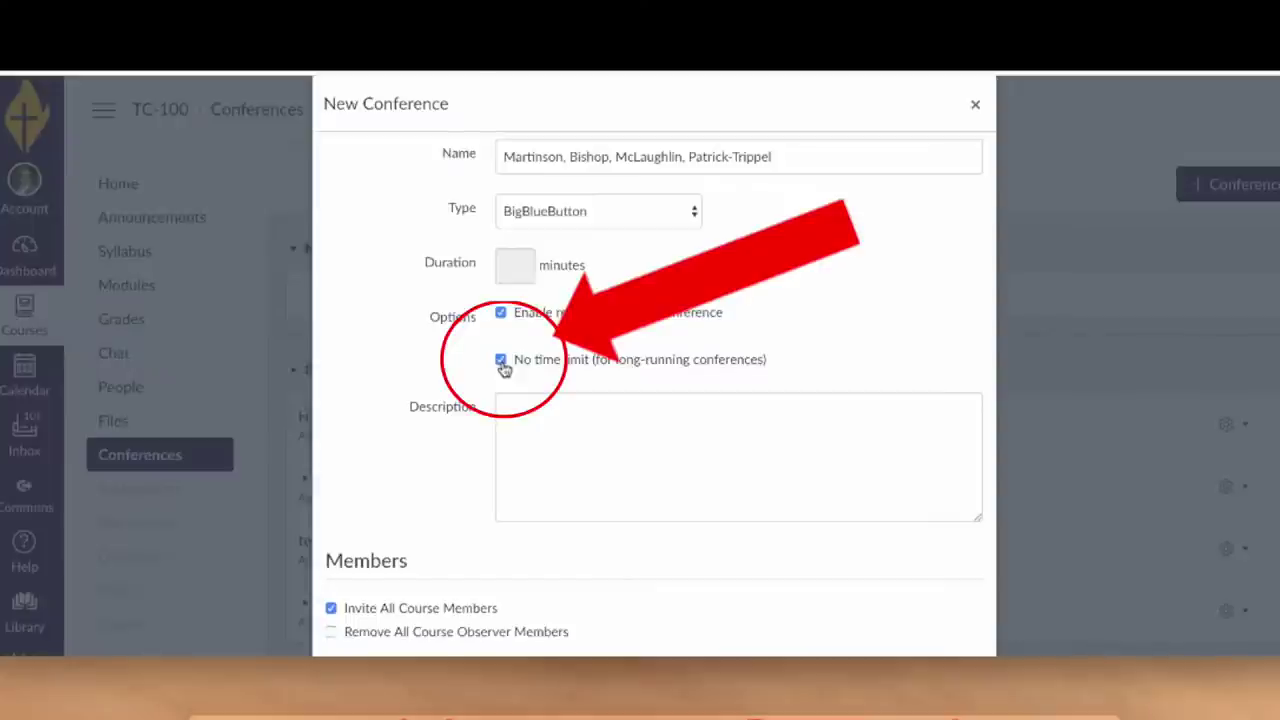
Invite only the three course members named in the conference title instead of all course members
{"action": "scroll", "coordinate": [504, 369], "scroll_direction": "down", "scroll_amount": 1}
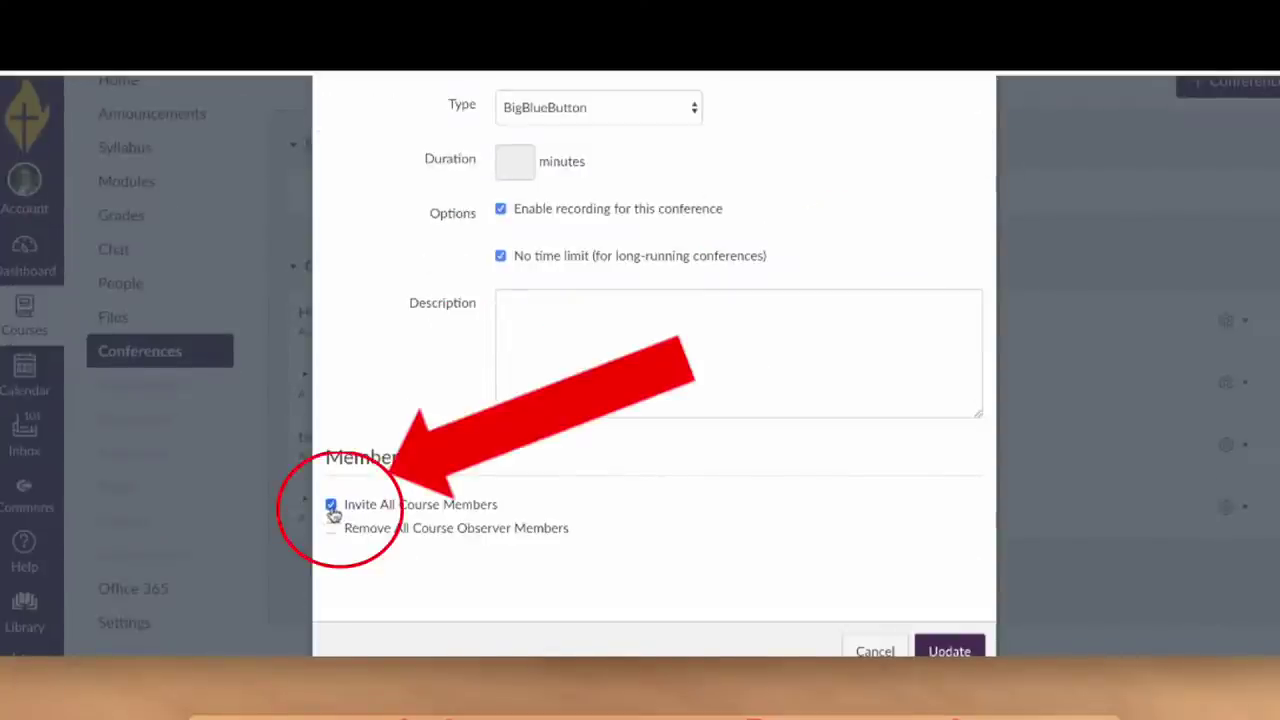
{"action": "left_click", "coordinate": [332, 508]}
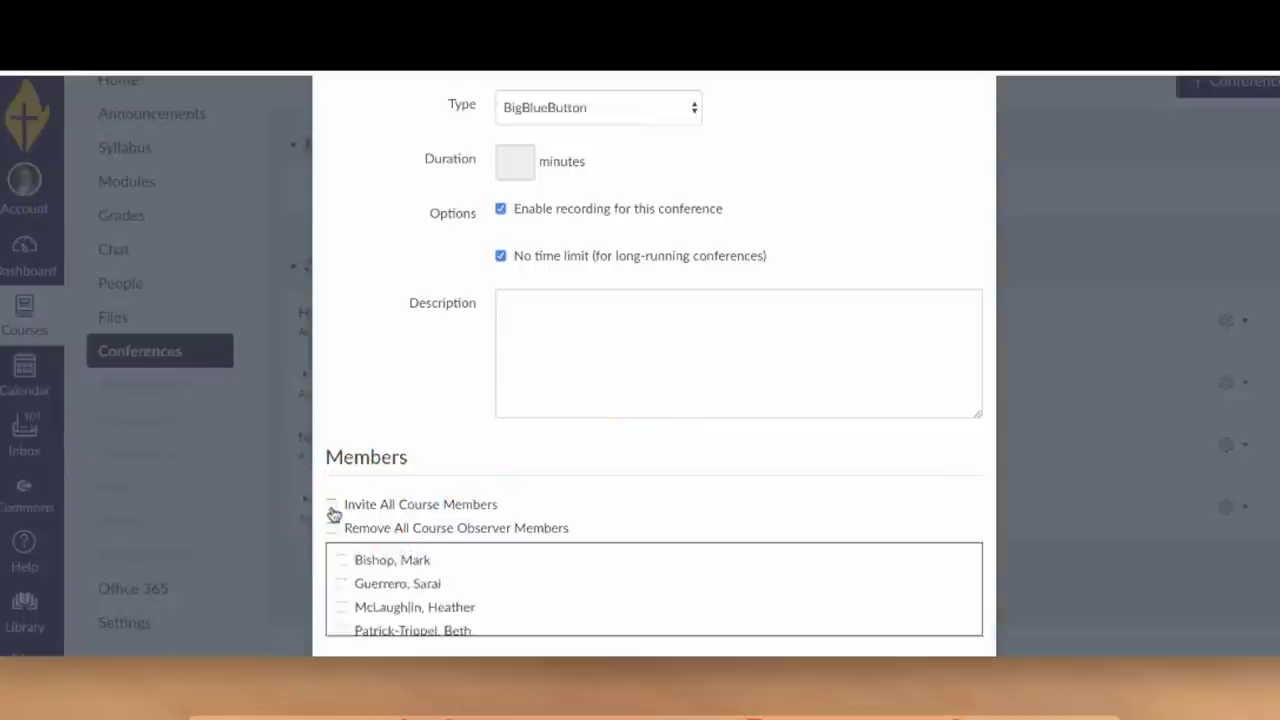
{"action": "left_click", "coordinate": [341, 562]}
{"action": "left_click", "coordinate": [341, 609]}
{"action": "left_click", "coordinate": [341, 633]}
{"action": "scroll", "coordinate": [700, 585], "scroll_direction": "down", "scroll_amount": 2}
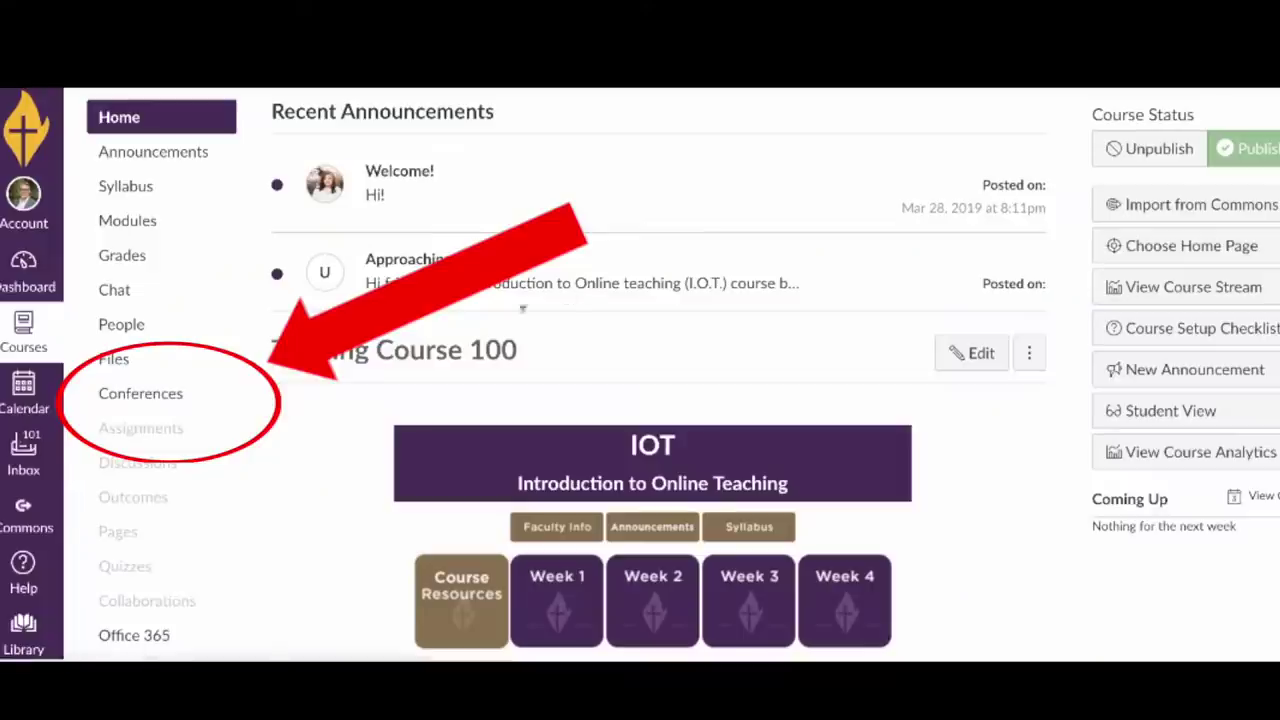
Start the new conference from the course's Conferences page and join its audio with the microphone, allowing access and passing the echo test
{"action": "left_click", "coordinate": [143, 397]}
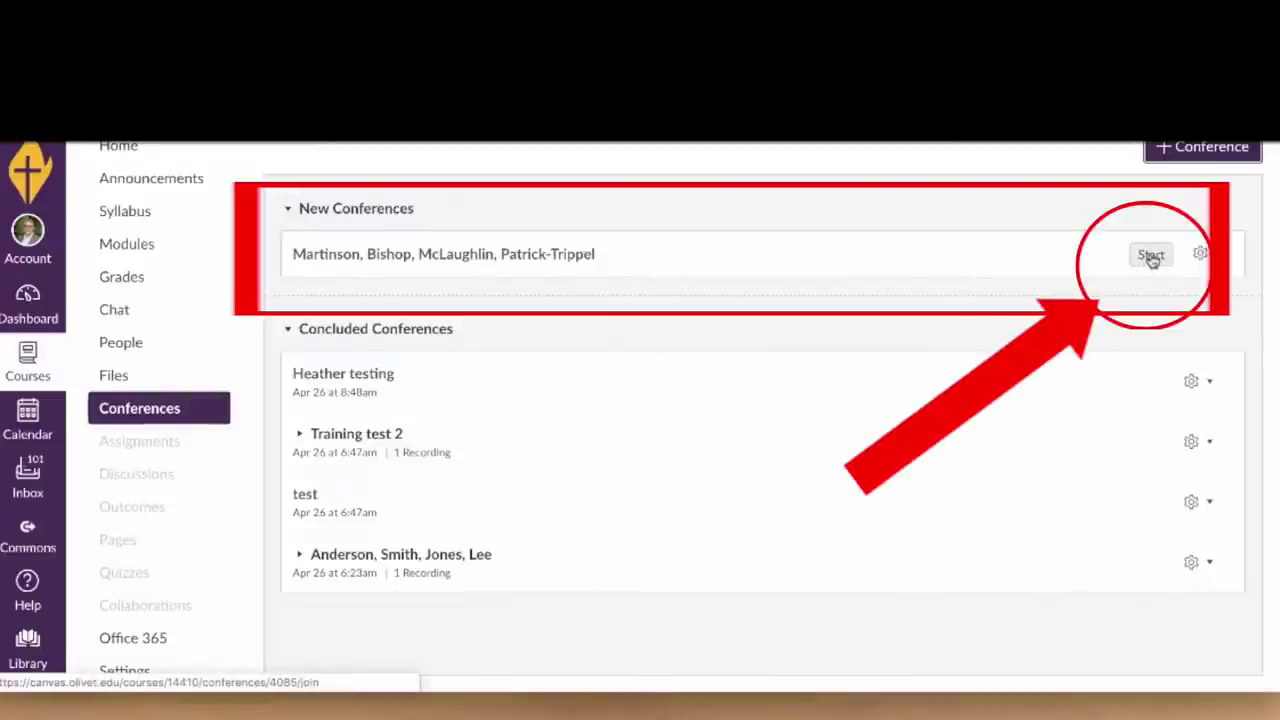
{"action": "left_click", "coordinate": [1151, 256]}
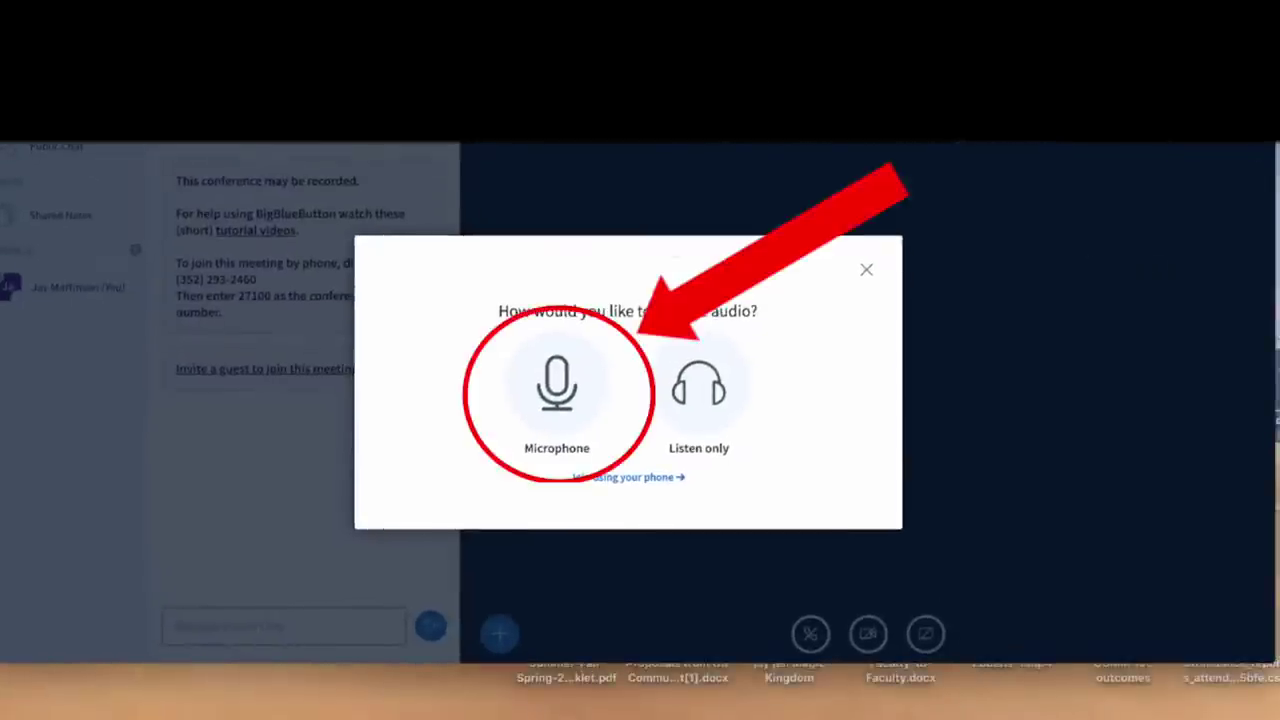
{"action": "left_click", "coordinate": [562, 440]}
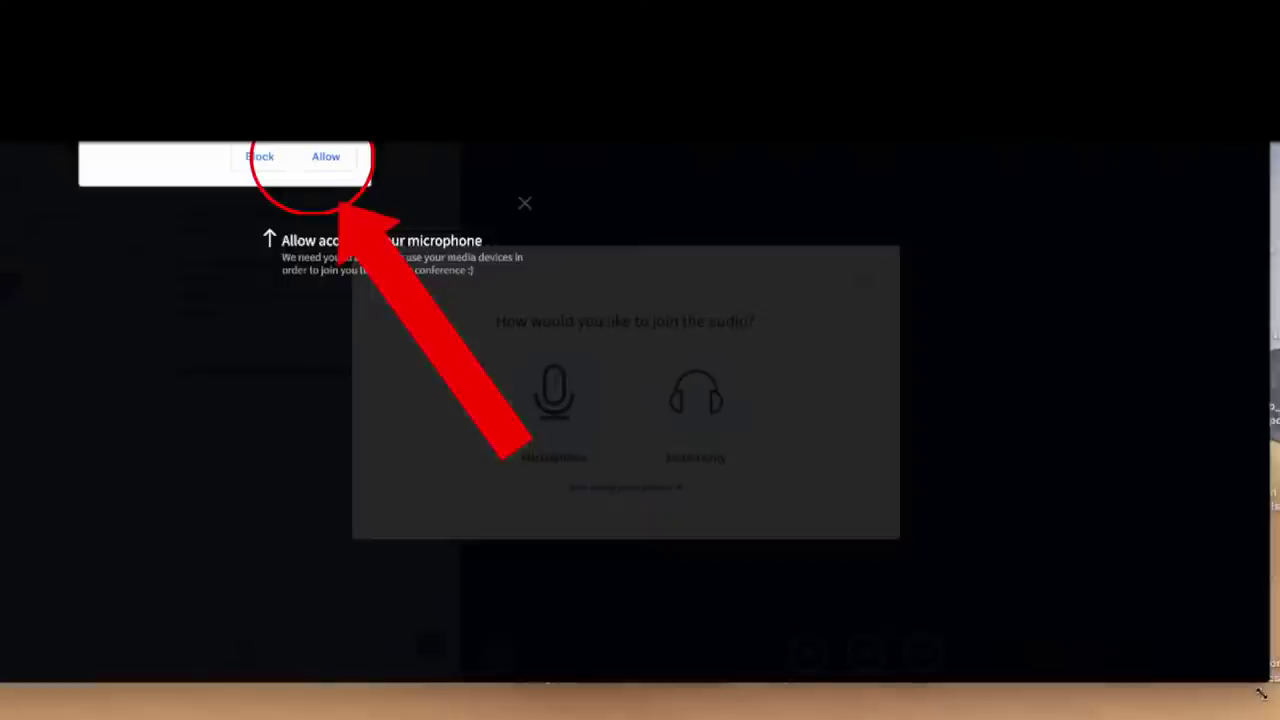
{"action": "left_click", "coordinate": [333, 160]}
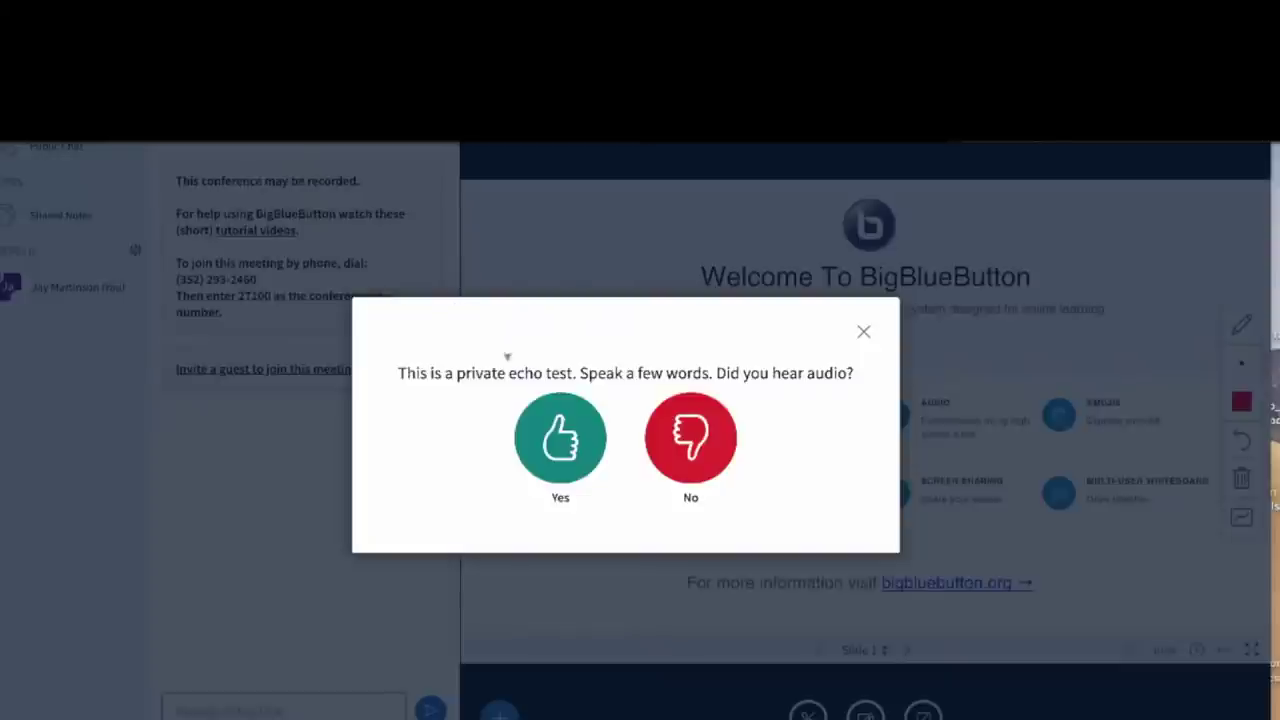
{"action": "left_click", "coordinate": [557, 430]}
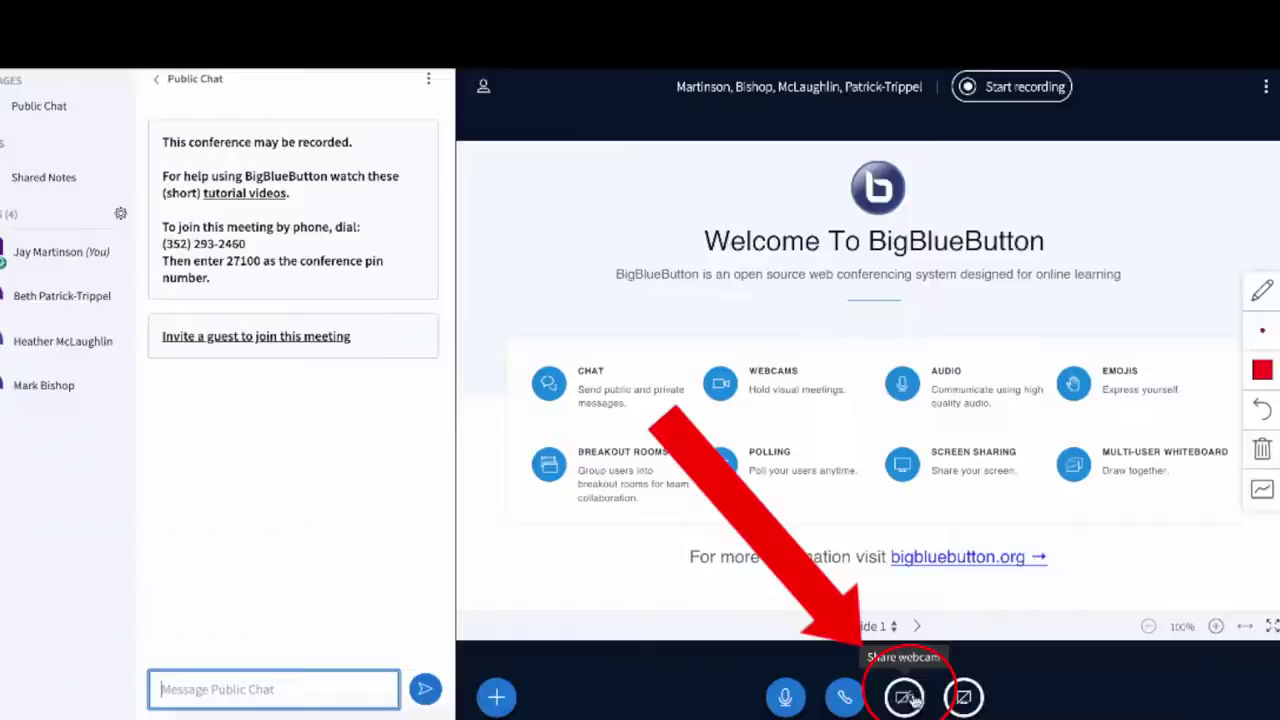
Share the webcam in the conference using the FaceTime HD Camera, allowing camera access
{"action": "left_click", "coordinate": [904, 698]}
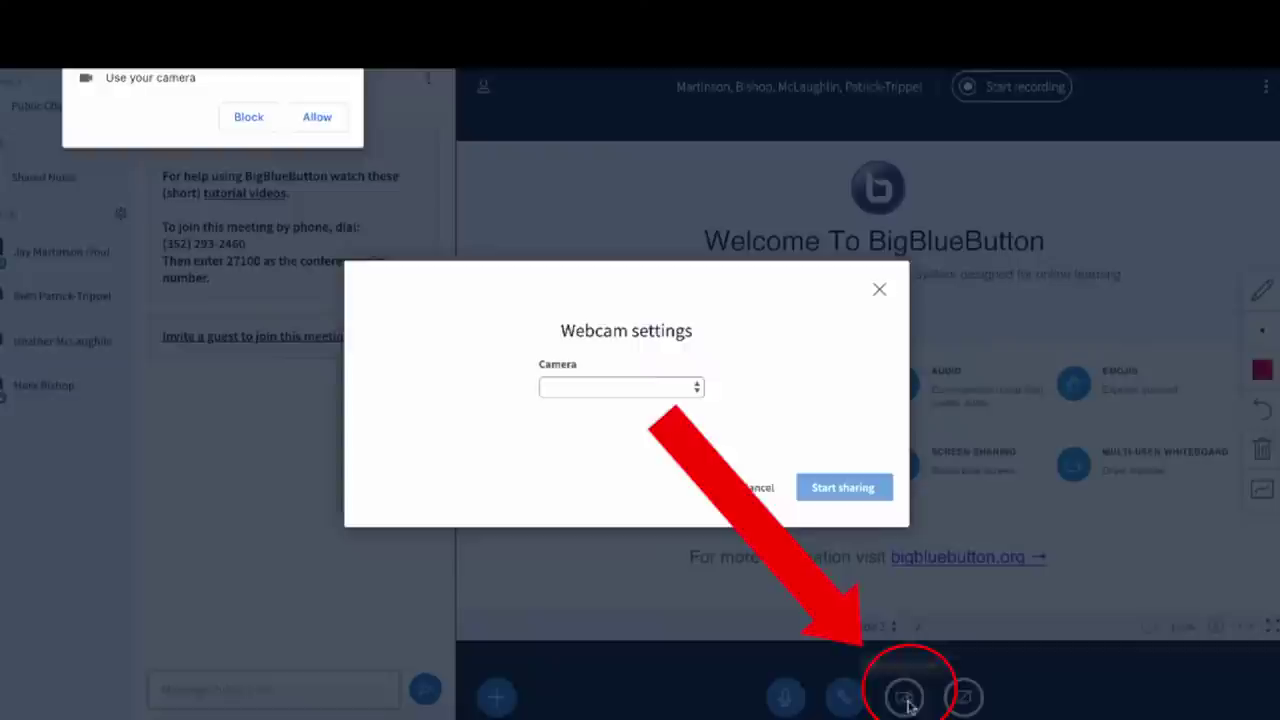
{"action": "left_click", "coordinate": [312, 117]}
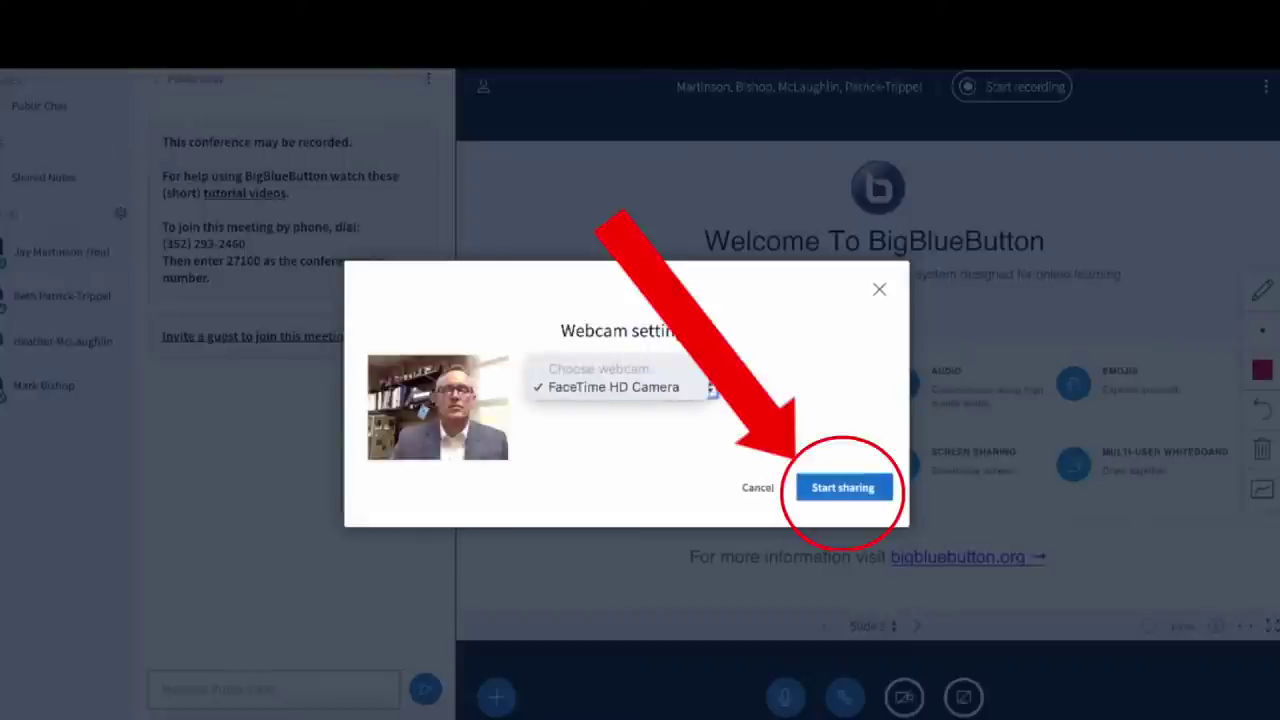
{"action": "left_click", "coordinate": [843, 489]}
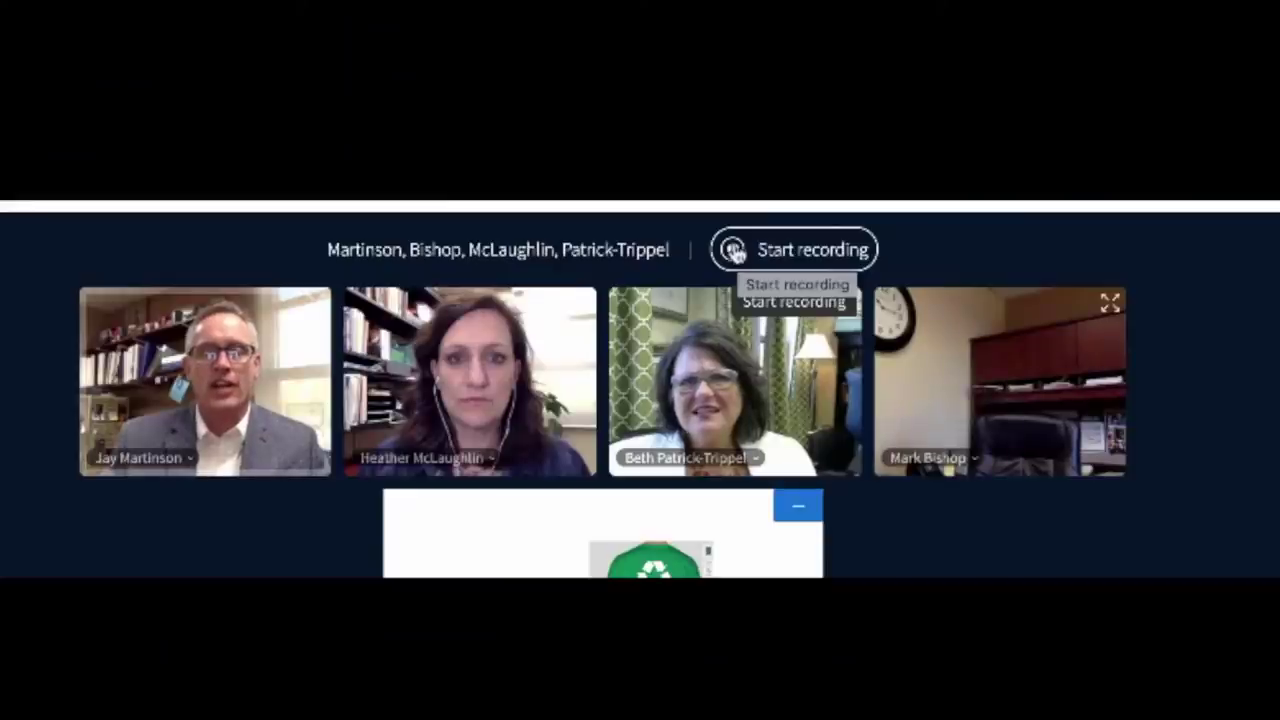
Start recording the conference session and confirm the request
{"action": "left_click", "coordinate": [738, 250]}
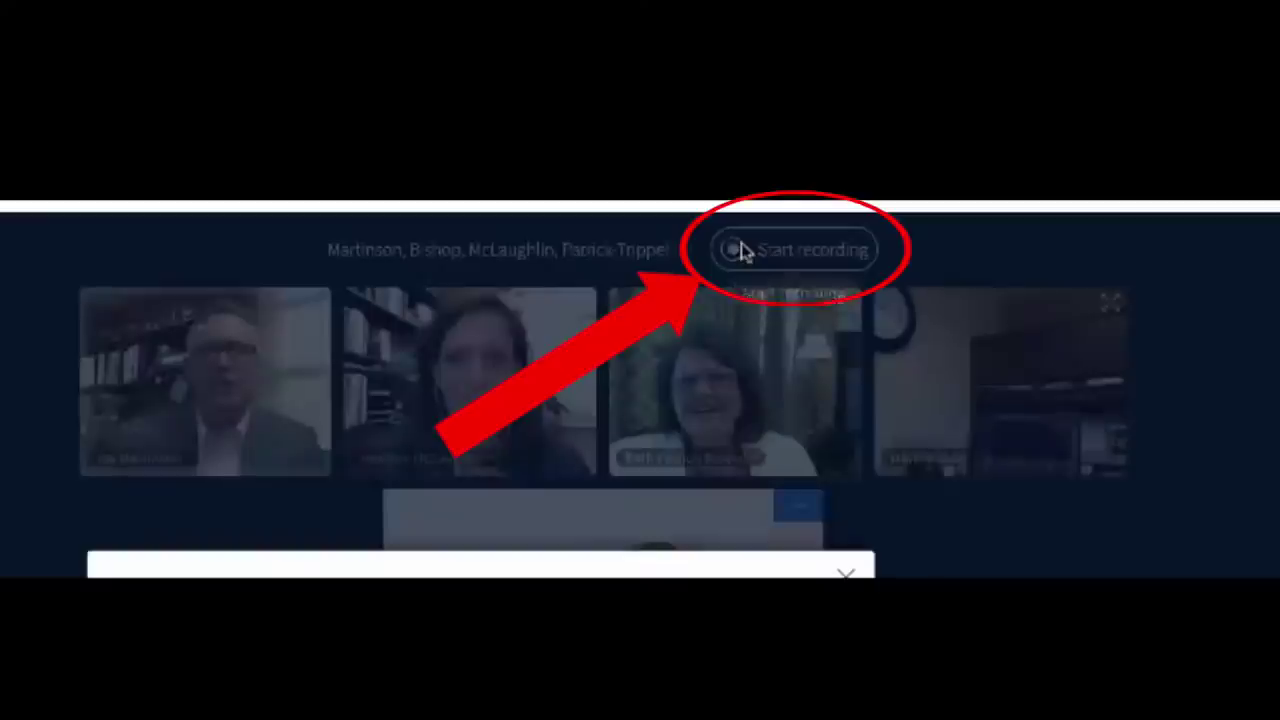
{"action": "left_click", "coordinate": [490, 576]}
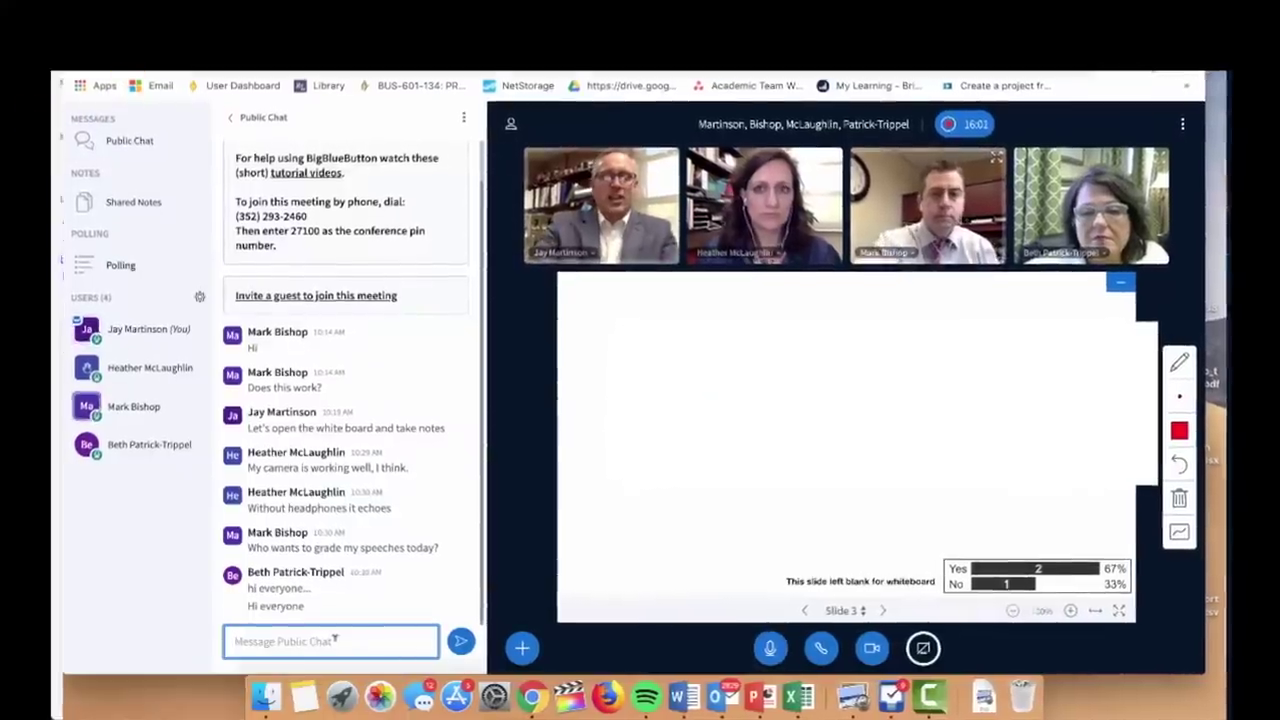
Send the public chat message "I can see you all but cannot hear you."
{"action": "type", "text": "I can"}
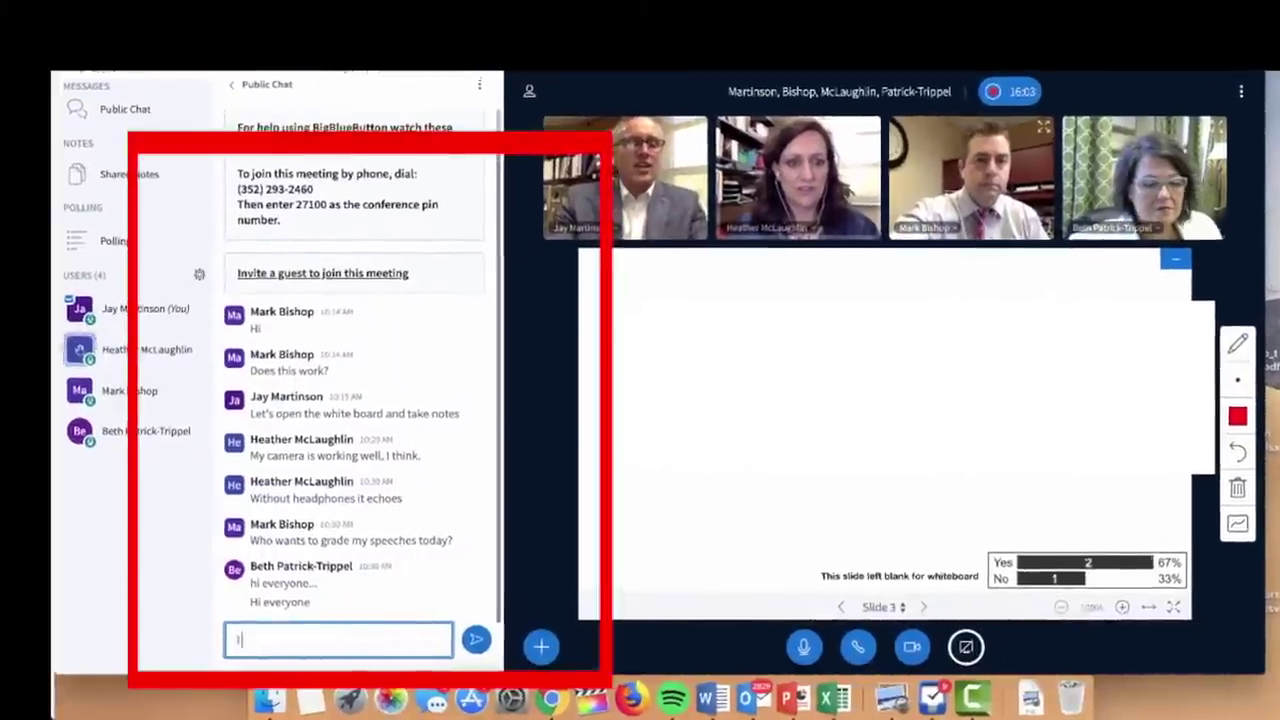
{"action": "type", "text": " see you all"}
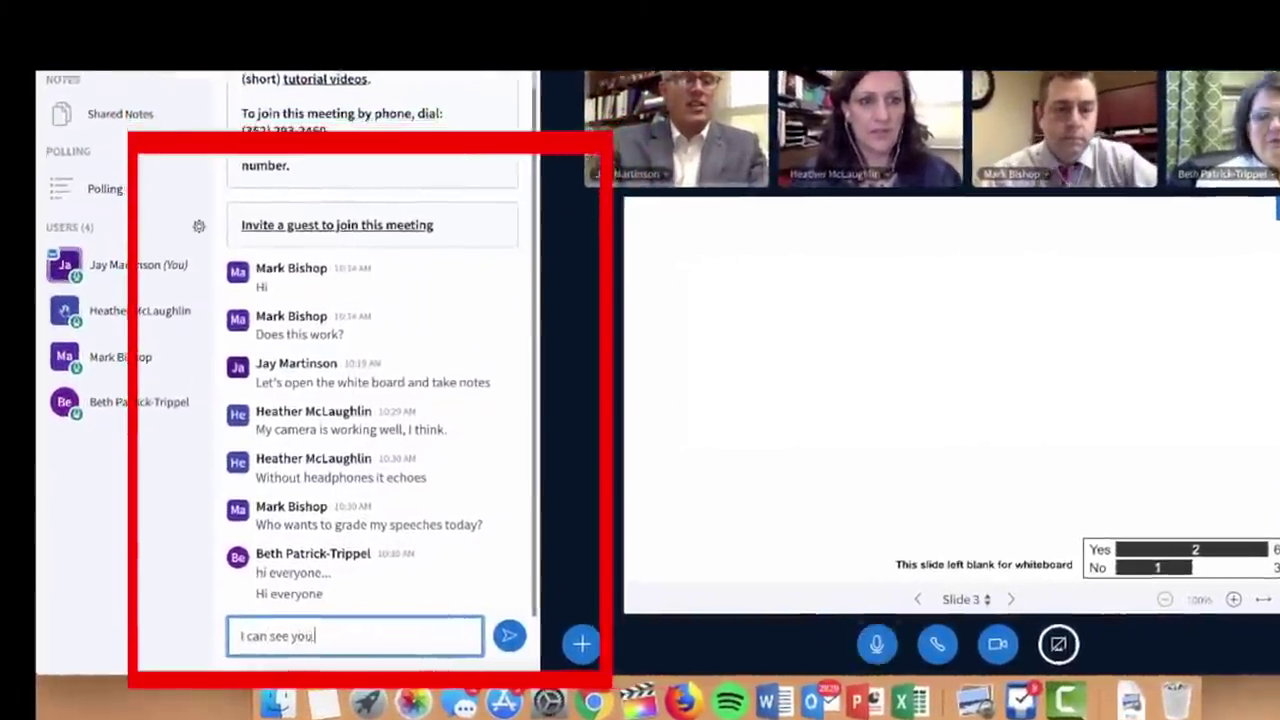
{"action": "type", "text": " but cannot hear"}
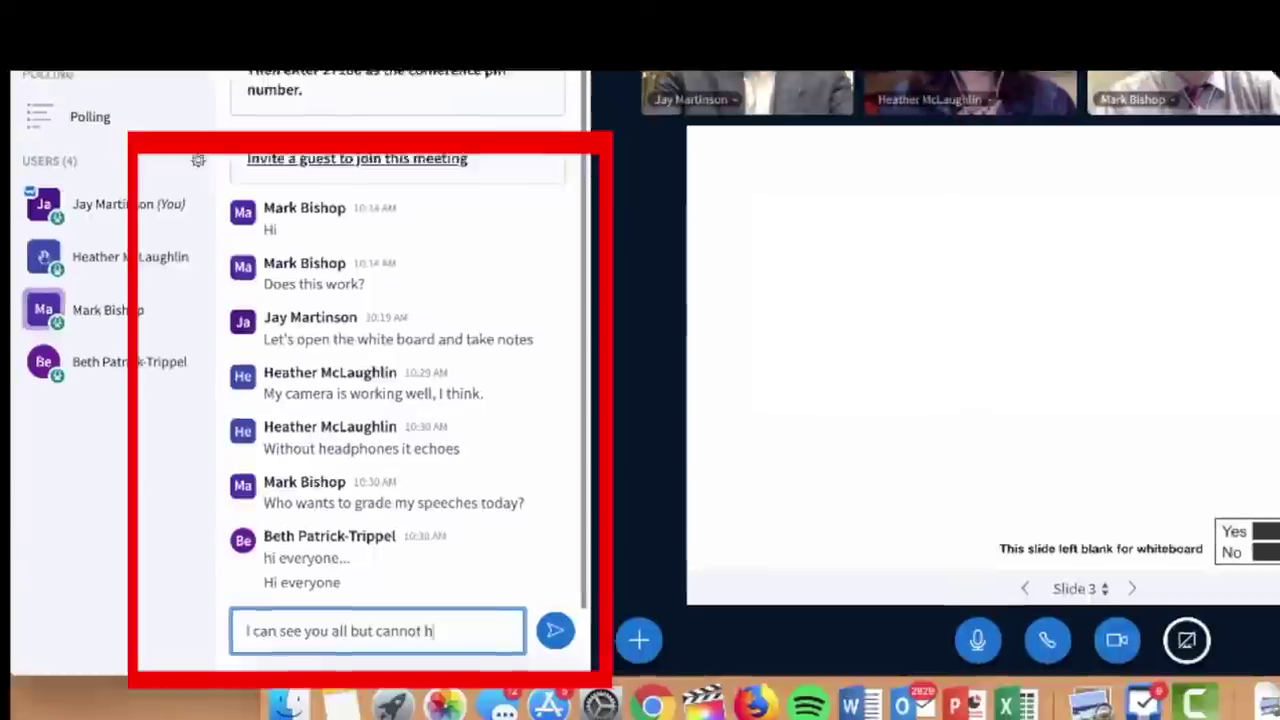
{"action": "type", "text": " you."}
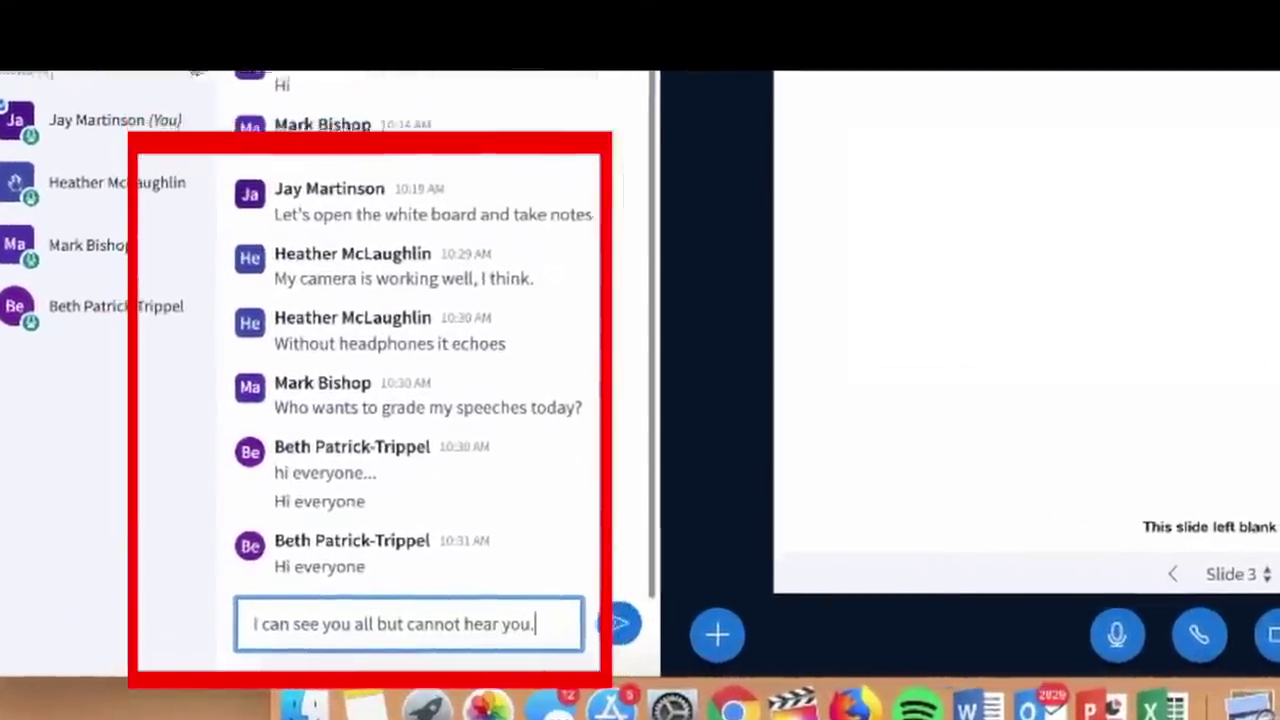
{"action": "key", "text": "Return"}
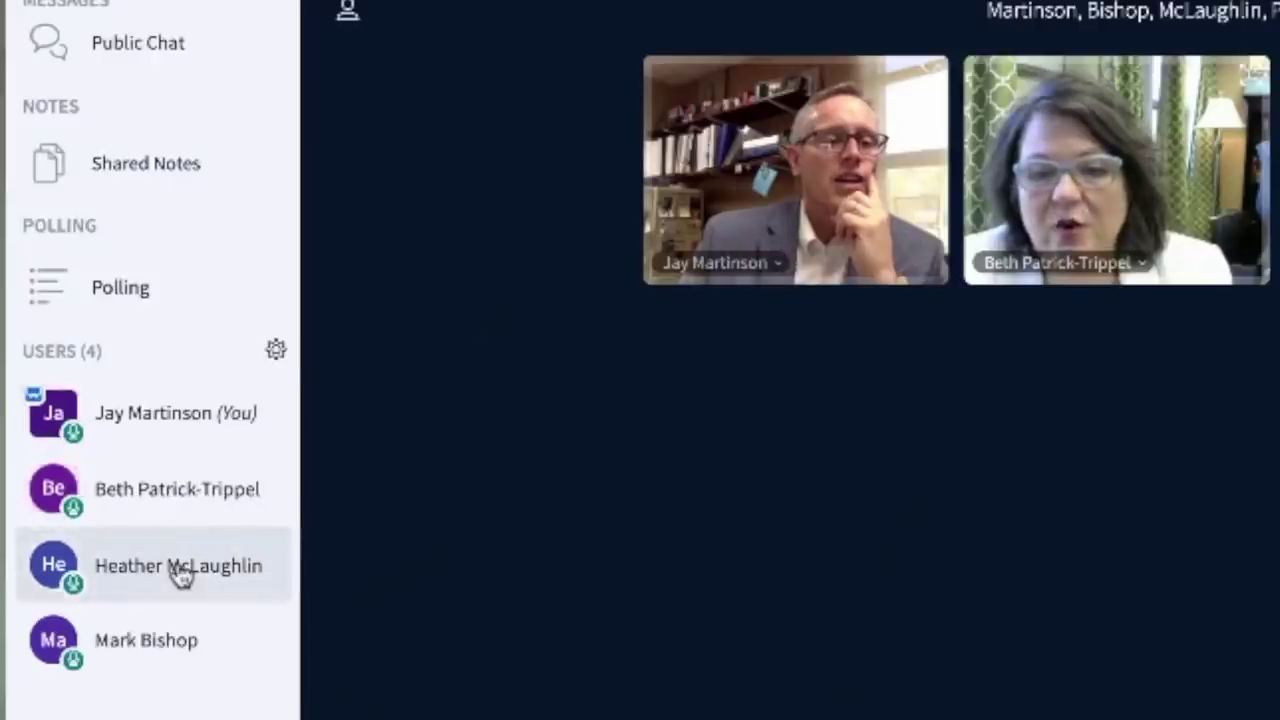
{"action": "left_click", "coordinate": [177, 565]}
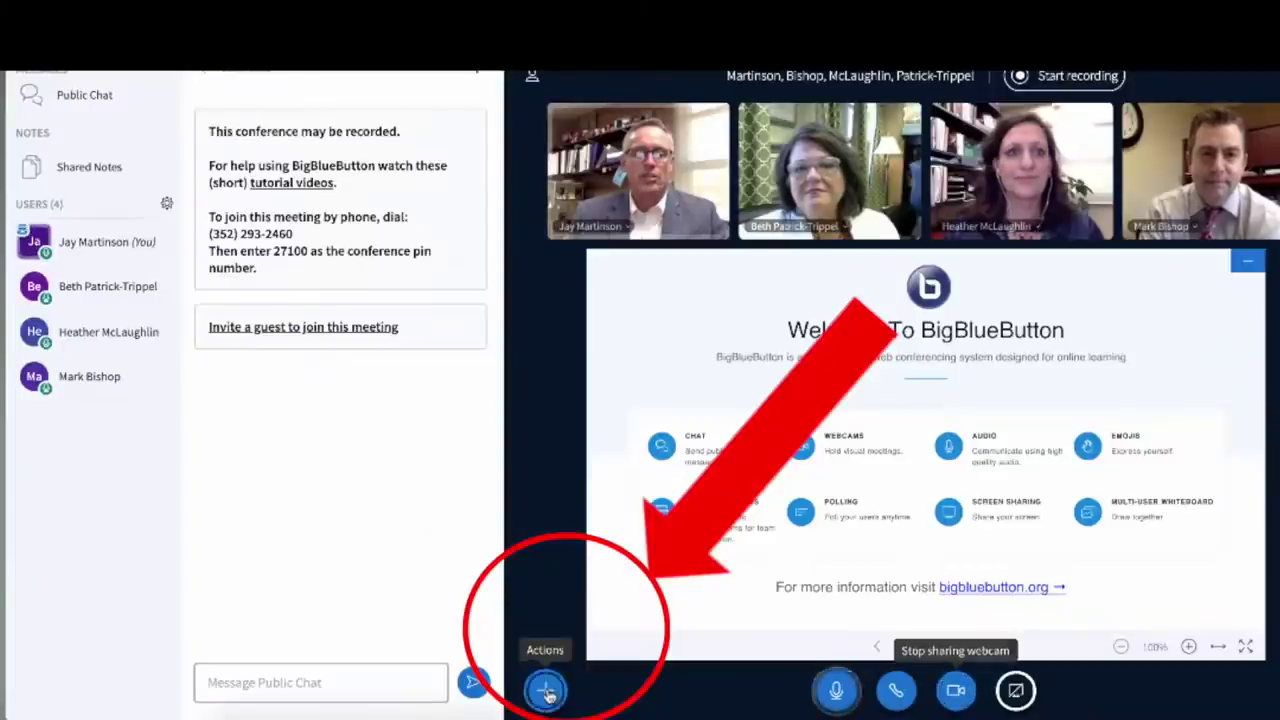
Upload 001_Event Overview.docx from the Desktop as the conference's current presentation
{"action": "left_click", "coordinate": [546, 692]}
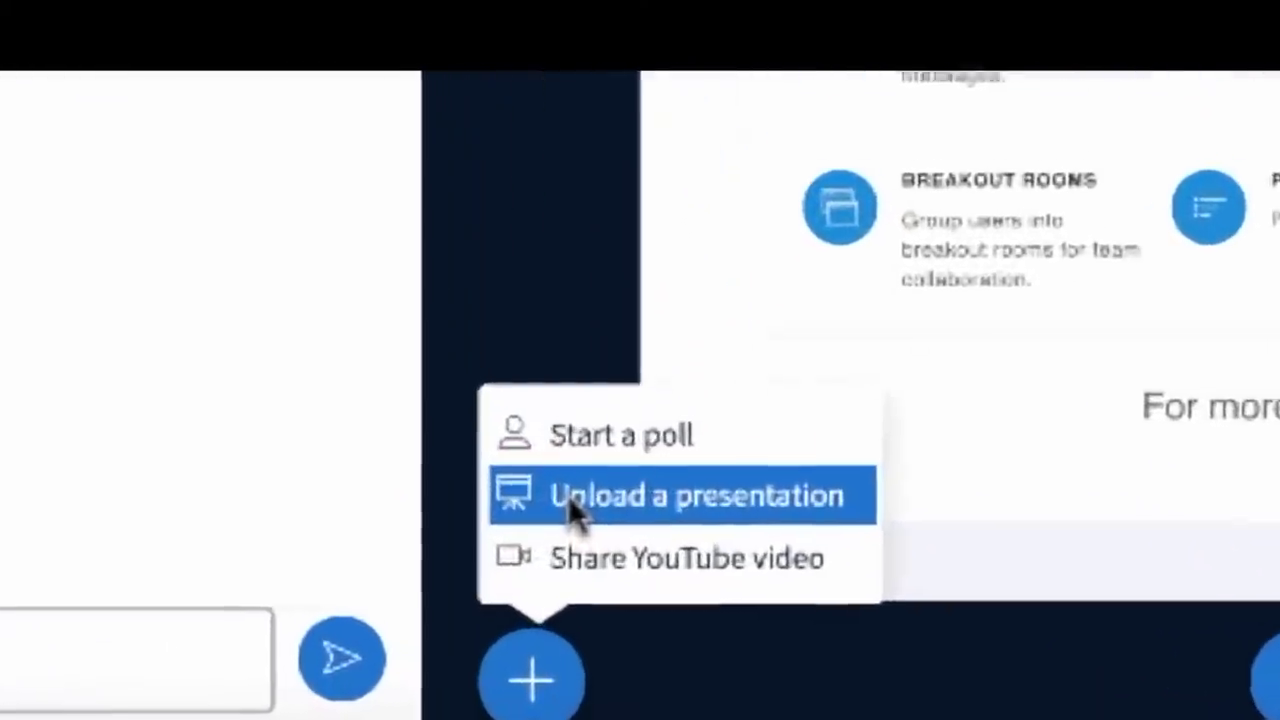
{"action": "left_click", "coordinate": [570, 495]}
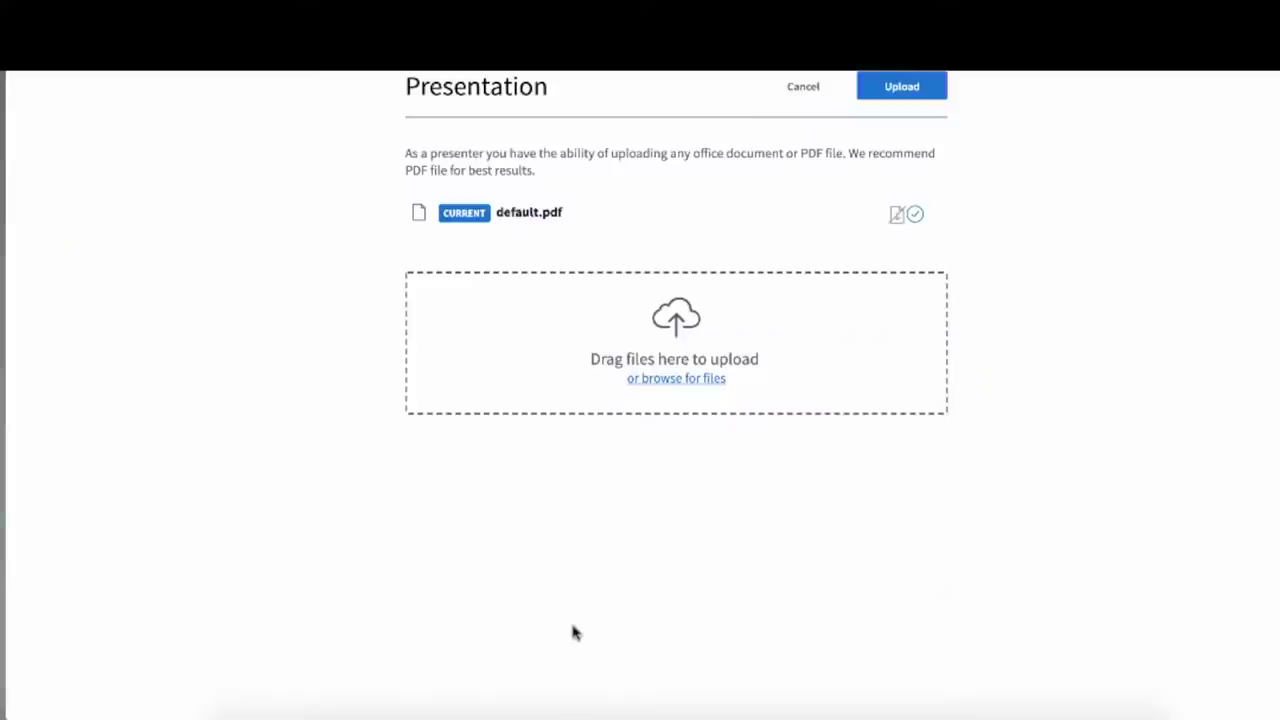
{"action": "left_click", "coordinate": [702, 383]}
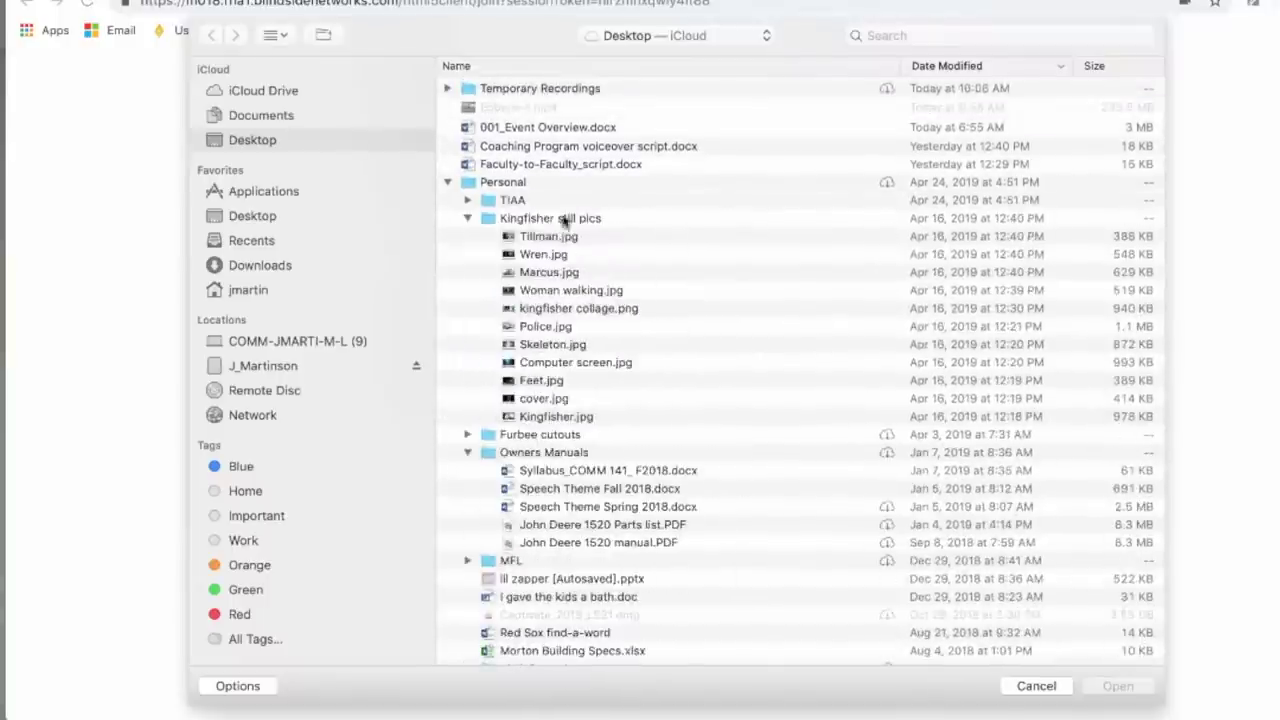
{"action": "left_click", "coordinate": [484, 130]}
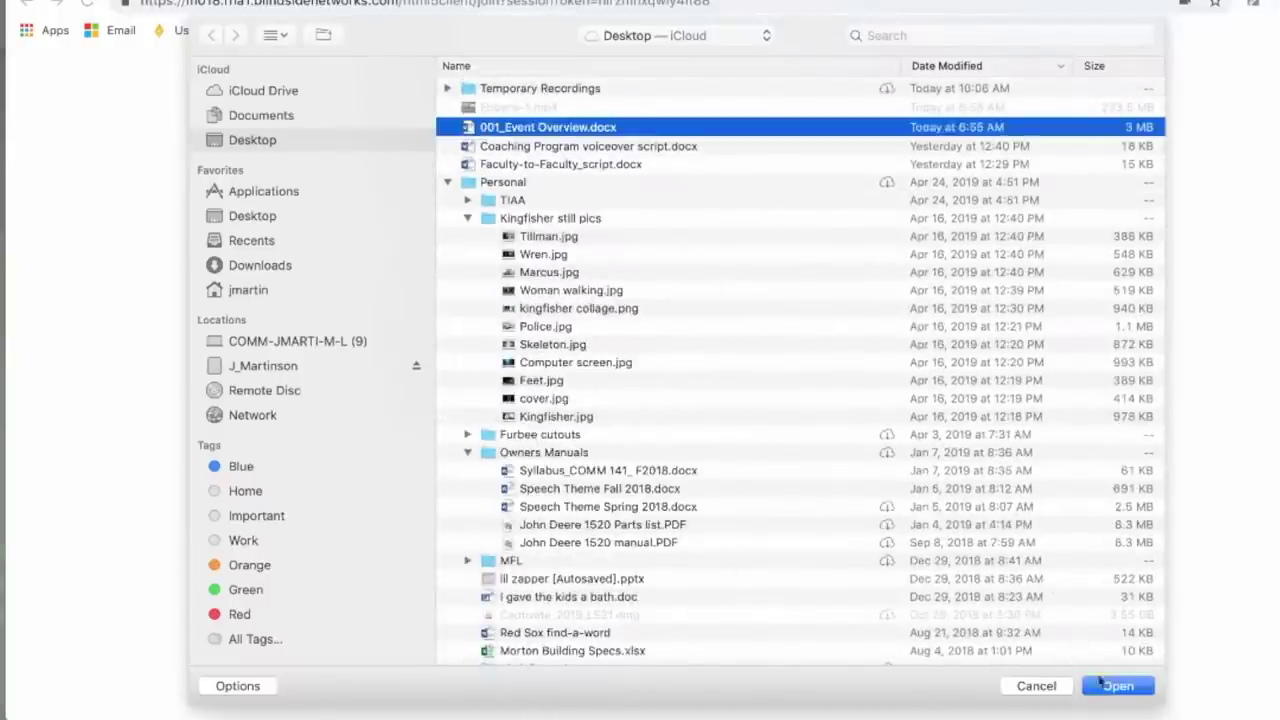
{"action": "left_click", "coordinate": [1115, 686]}
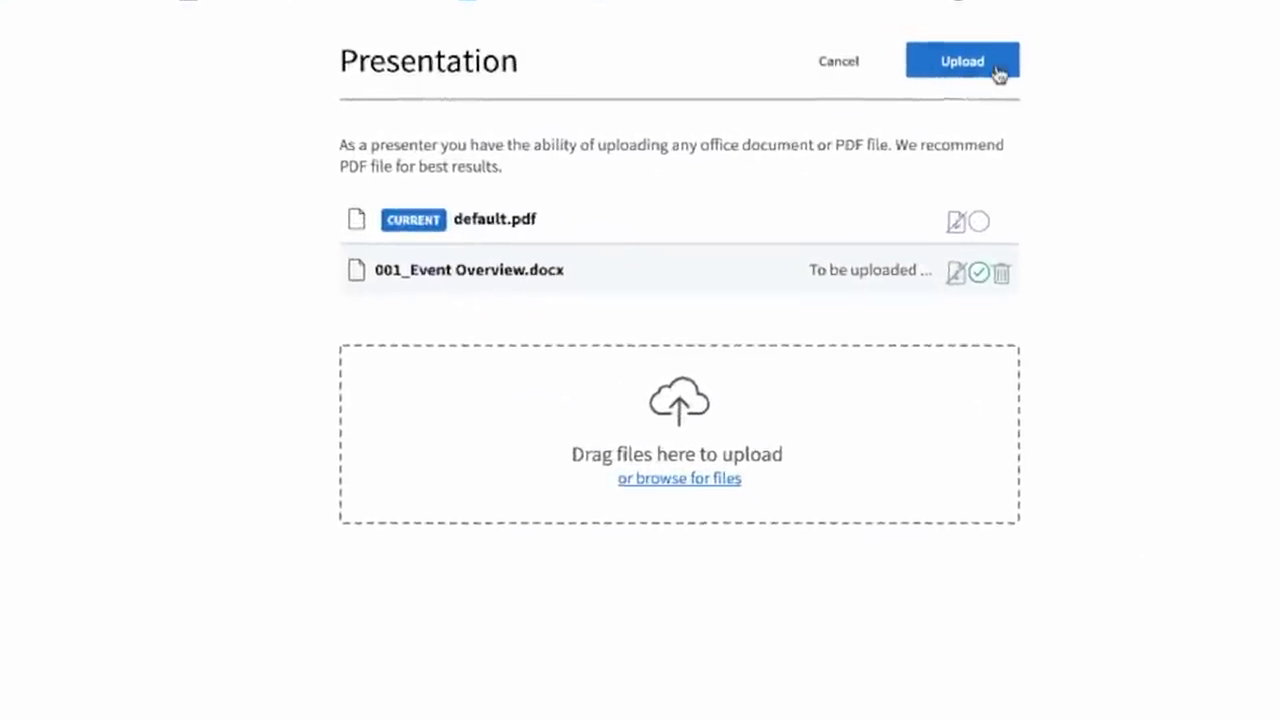
{"action": "left_click", "coordinate": [995, 66]}
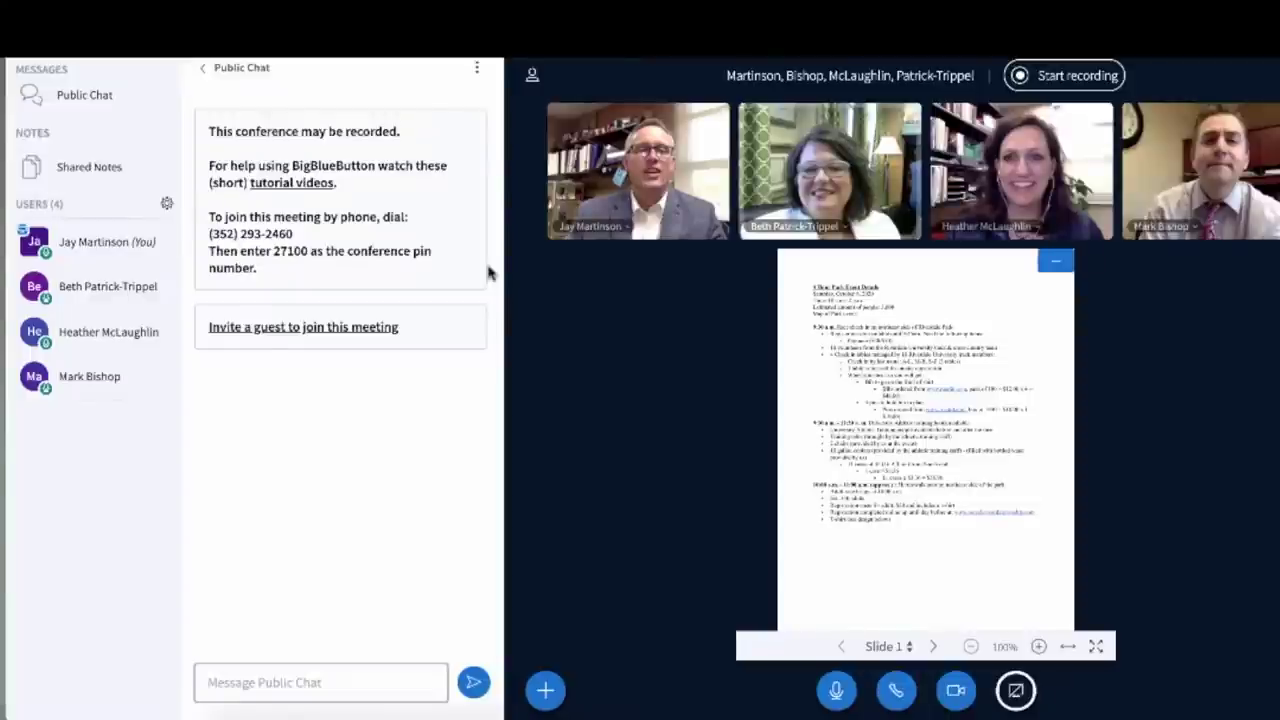
Hide the public chat and fit the shared document to the width of the presentation area
{"action": "left_click", "coordinate": [245, 68]}
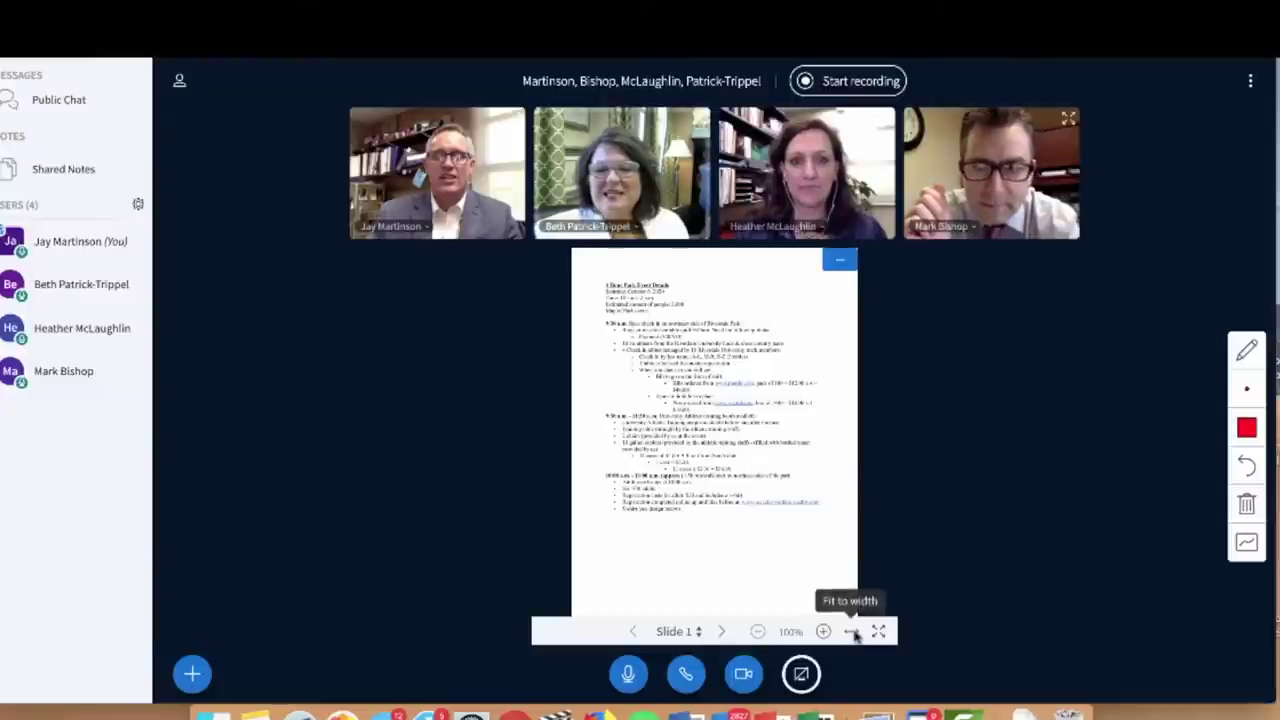
{"action": "left_click", "coordinate": [752, 562]}
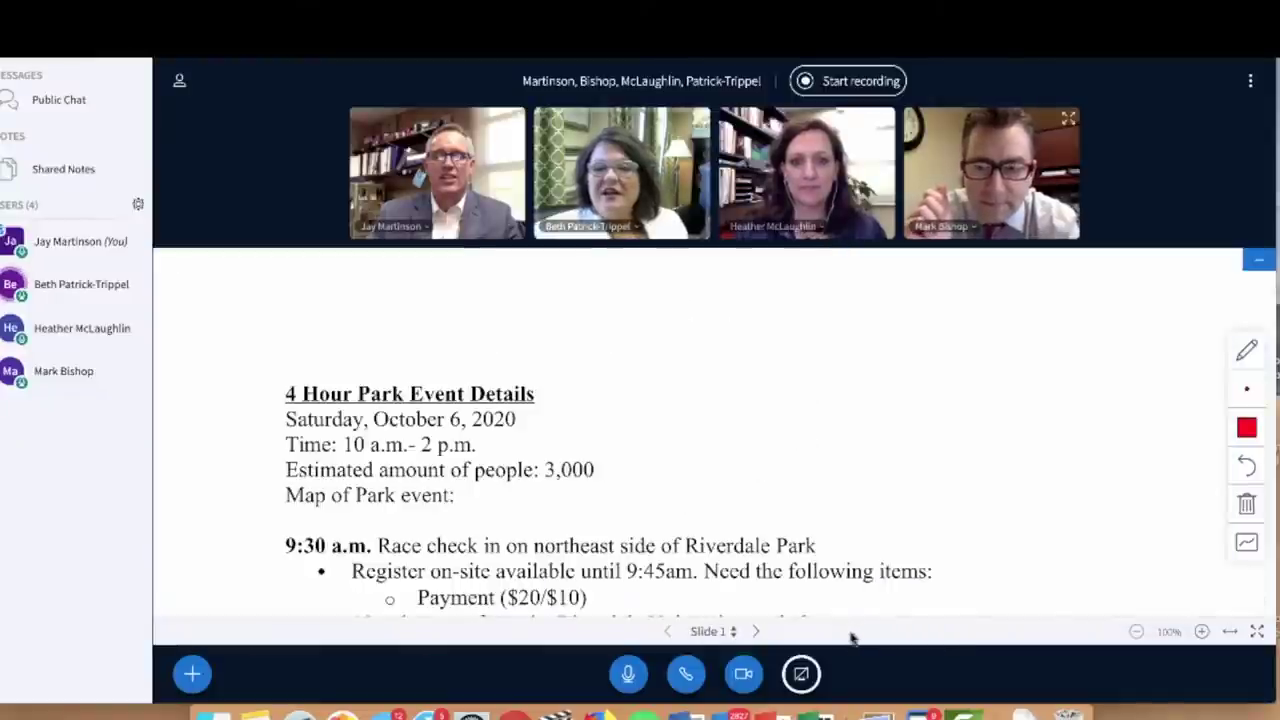
Pan slide 1 of the shared document with the Pan tool to show the registration details farther down
{"action": "left_click", "coordinate": [1246, 351]}
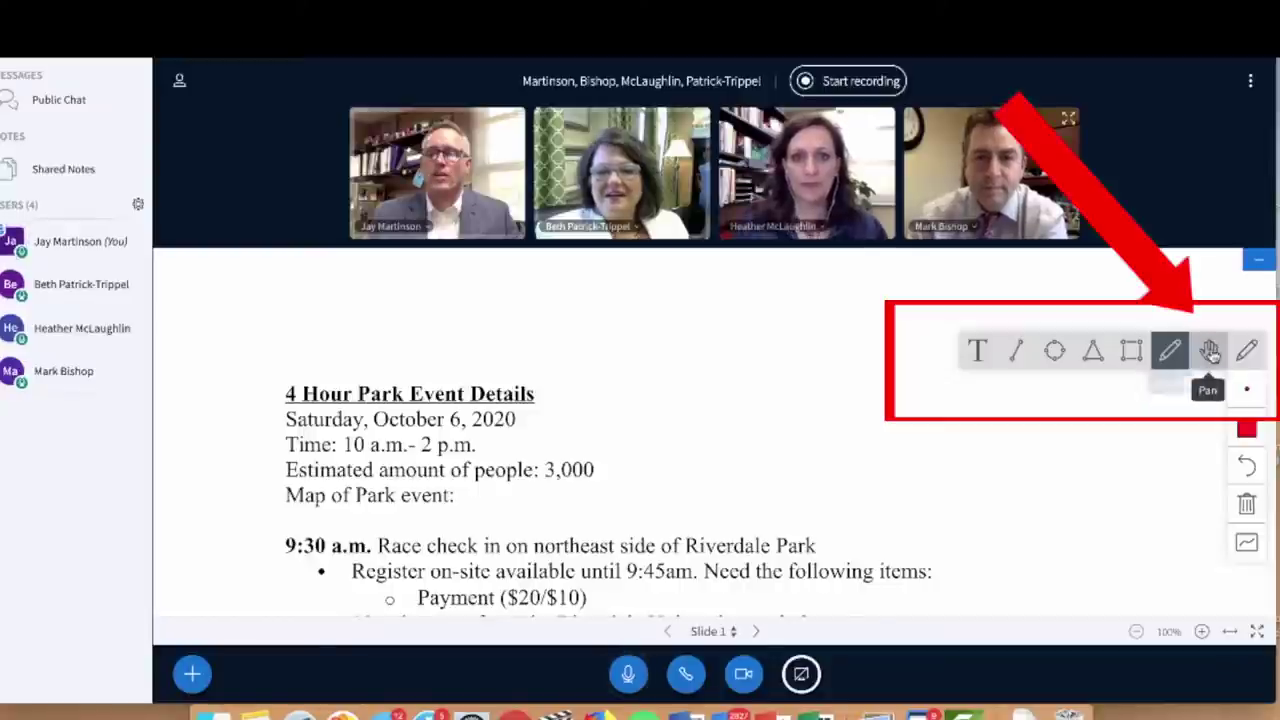
{"action": "left_click", "coordinate": [1210, 352]}
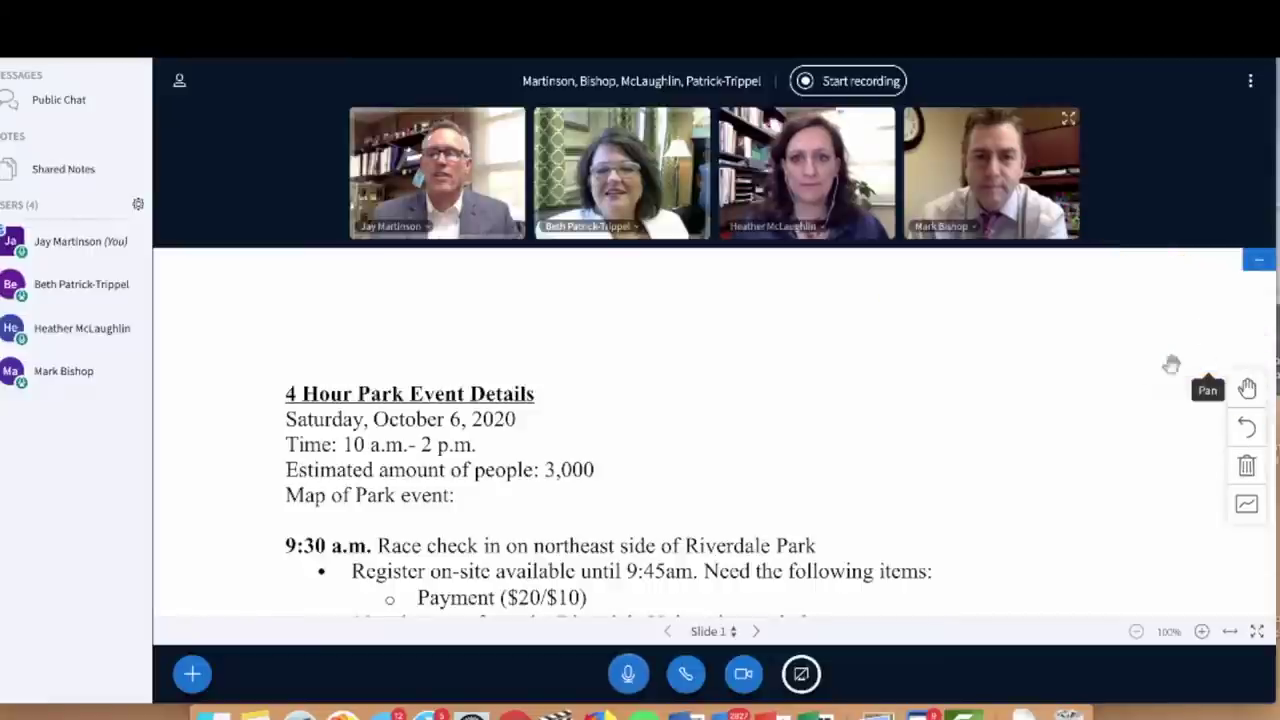
{"action": "left_click_drag", "start_coordinate": [1037, 417], "coordinate": [1025, 346]}
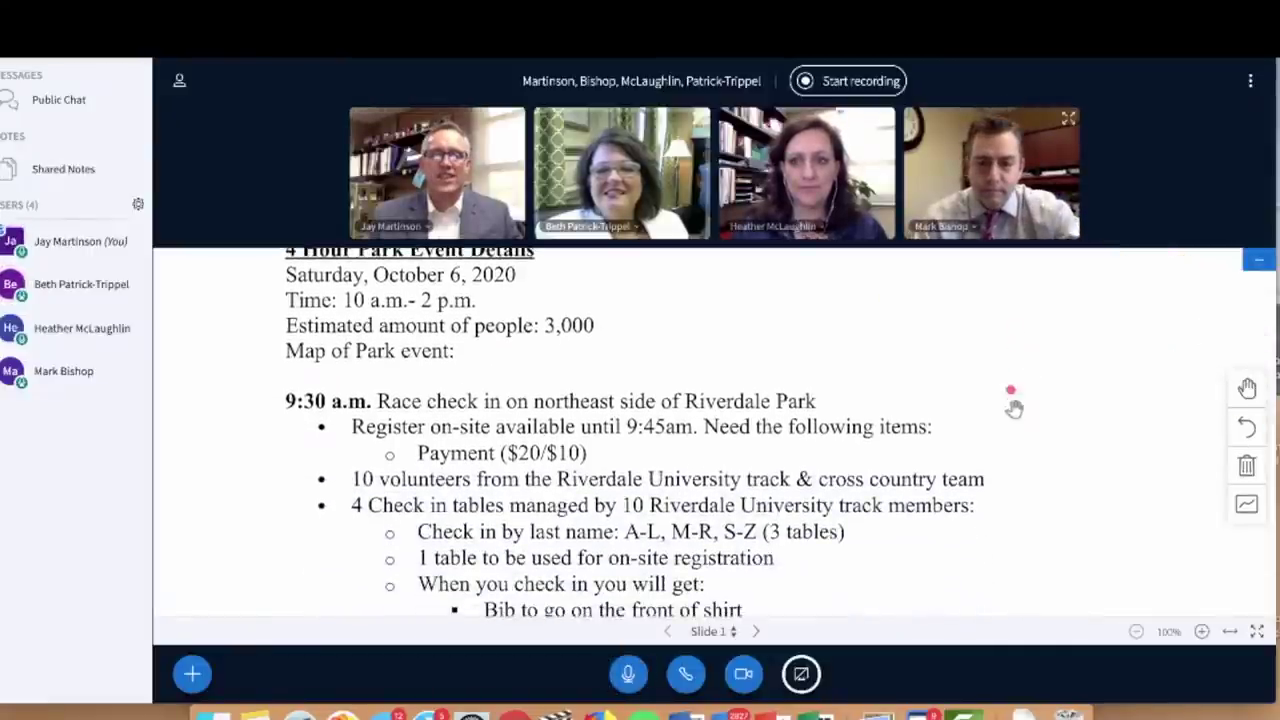
{"action": "scroll", "coordinate": [1000, 427], "scroll_direction": "down", "scroll_amount": 5}
Circle the $20 adult registration price in blue on slide 1 with the Pencil tool
{"action": "left_click", "coordinate": [1247, 388]}
{"action": "left_click", "coordinate": [1172, 381]}
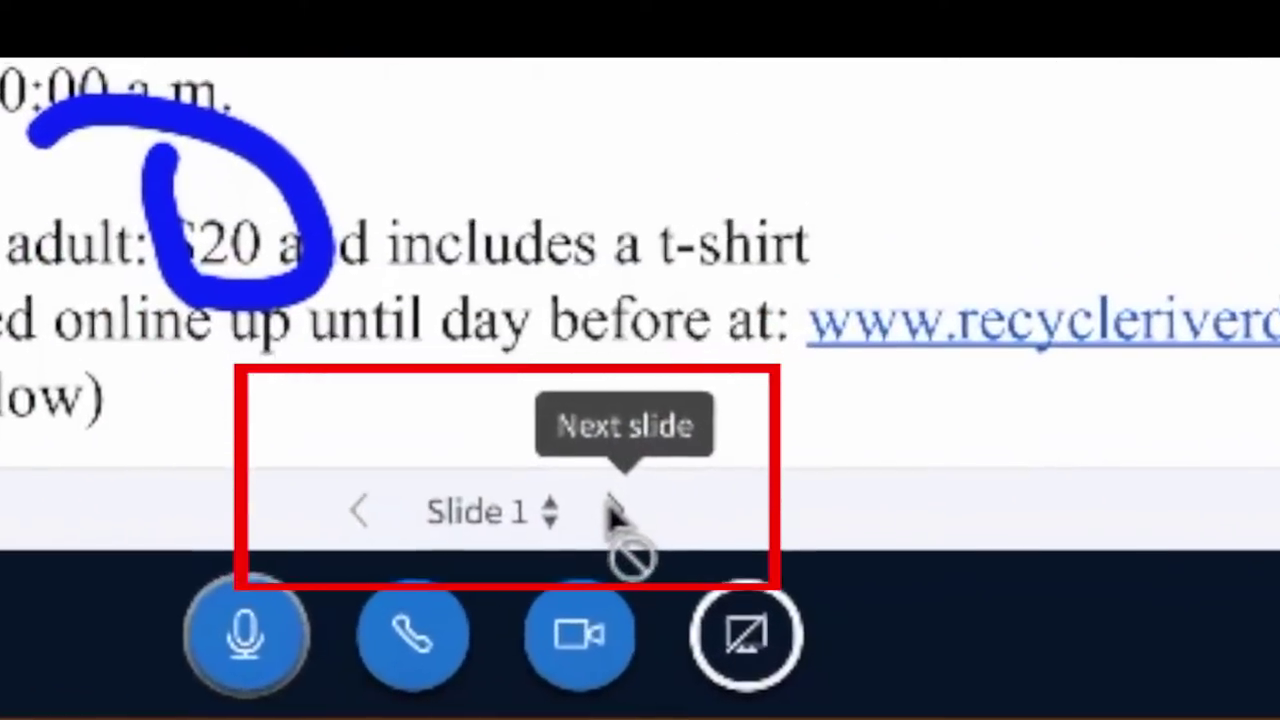
Go to slide 2, fit it to the presentation width and bring the adult front/back T-shirt designs into view
{"action": "left_click", "coordinate": [728, 610]}
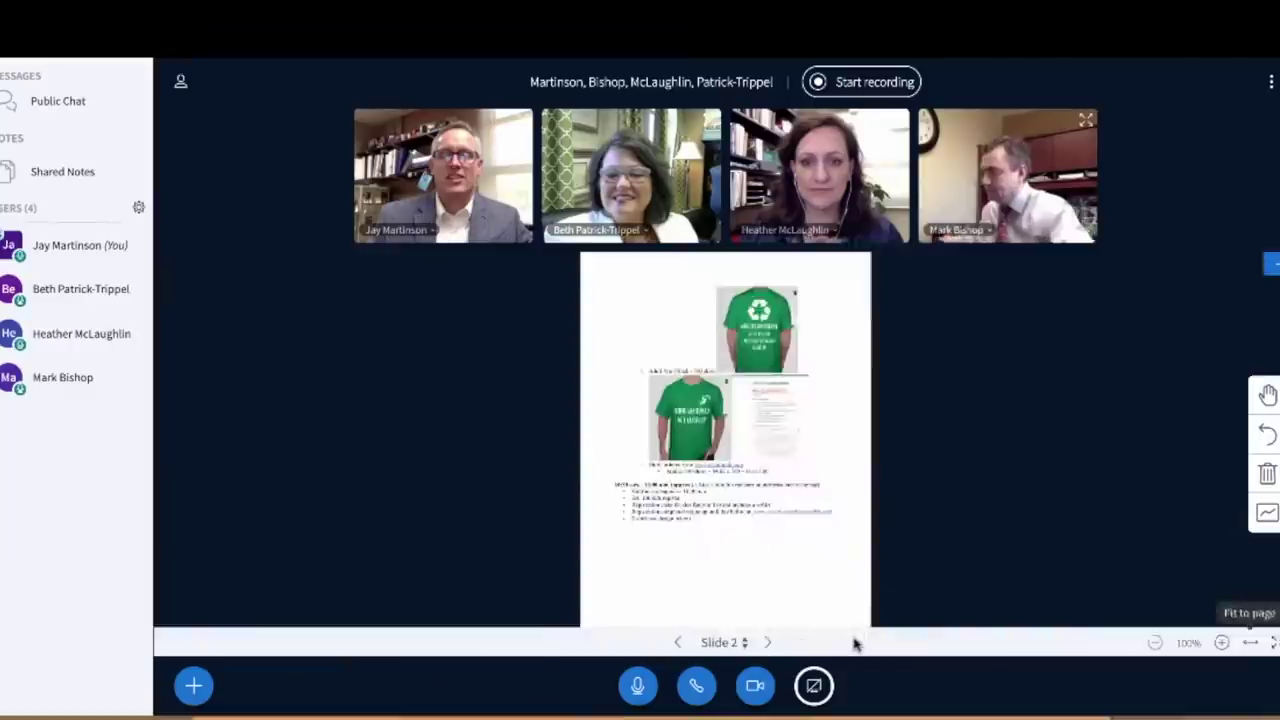
{"action": "left_click", "coordinate": [688, 558]}
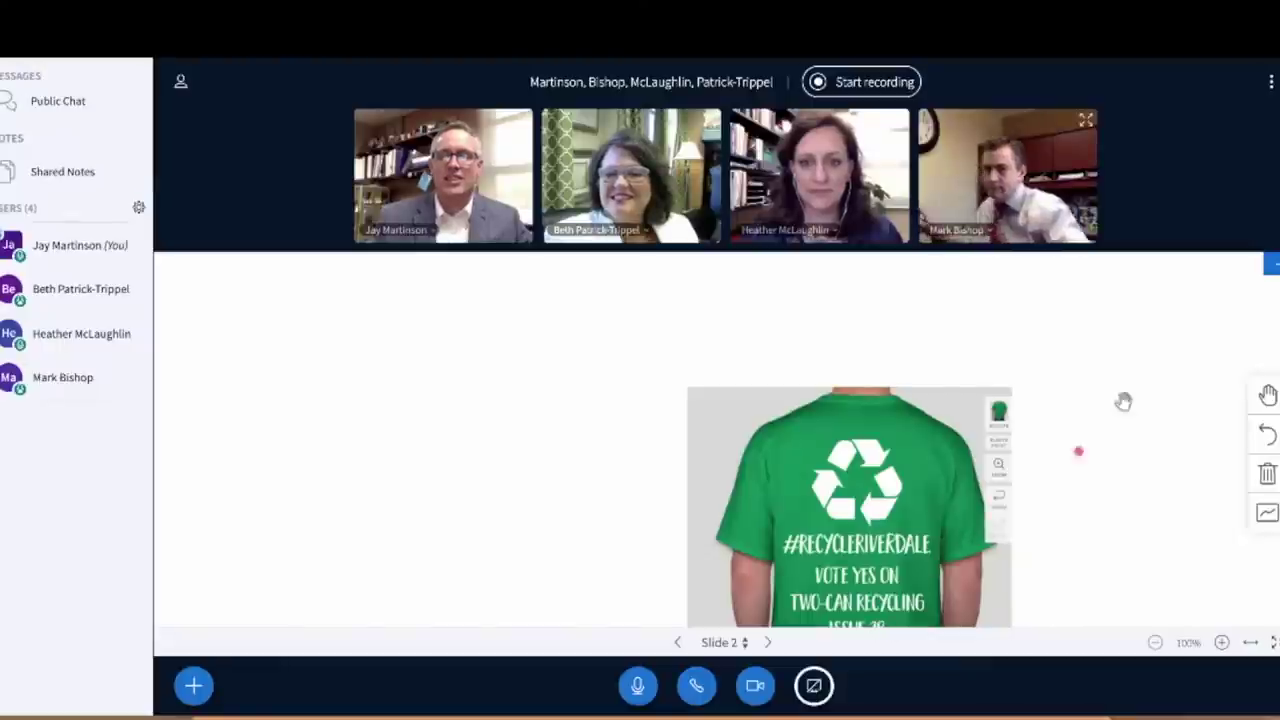
{"action": "left_click_drag", "start_coordinate": [1173, 419], "coordinate": [1159, 315]}
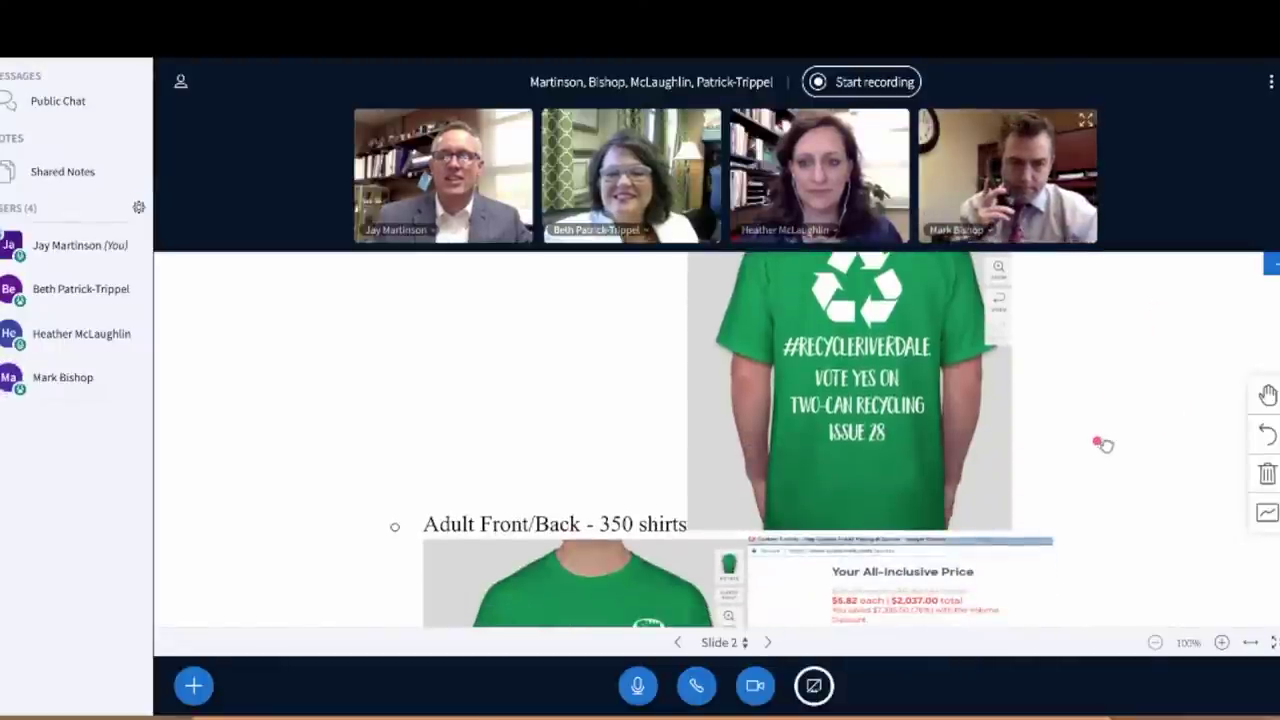
{"action": "left_click_drag", "start_coordinate": [1103, 446], "coordinate": [1100, 386]}
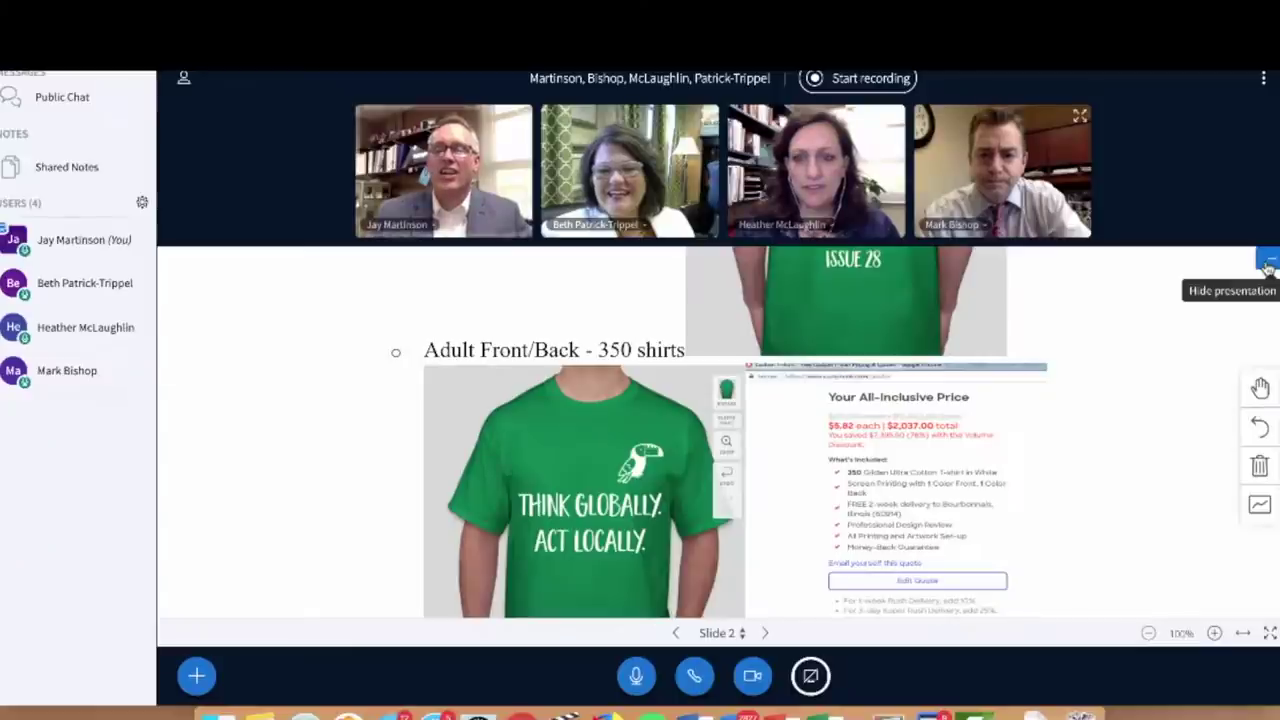
Hide the shared presentation, restore it and fit slide 2 to the width of the presentation area
{"action": "left_click", "coordinate": [1267, 262]}
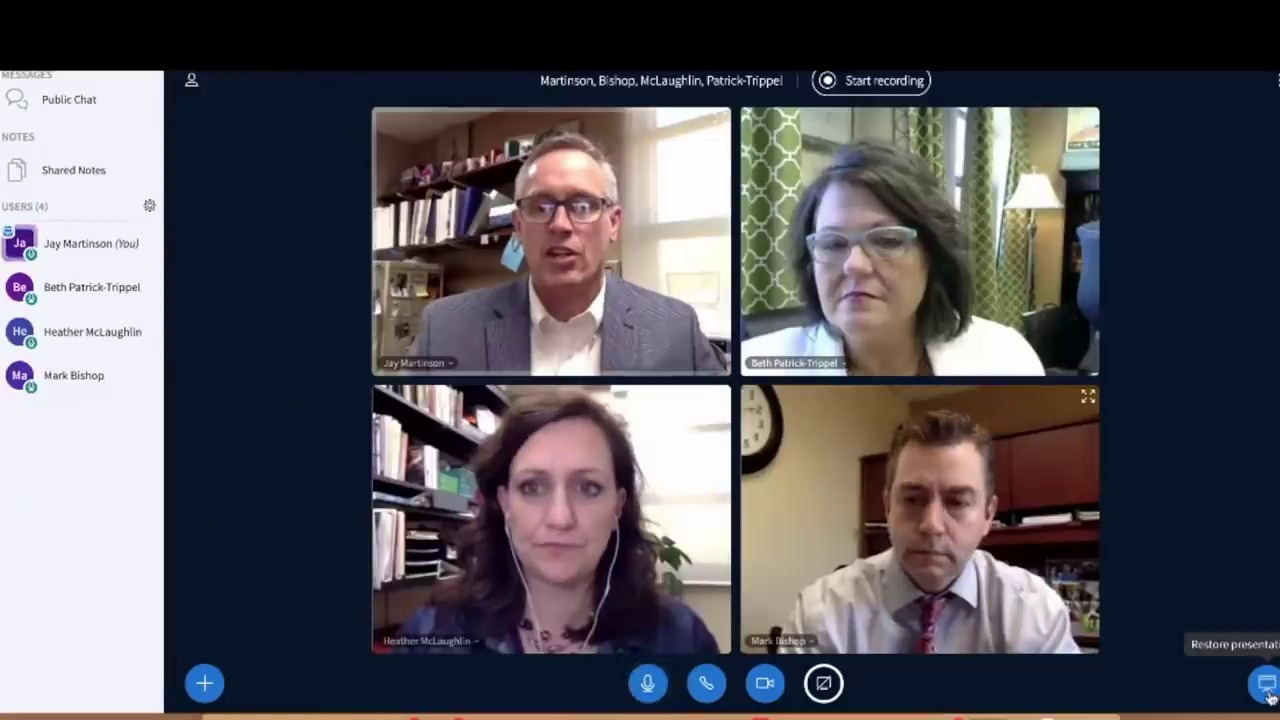
{"action": "left_click", "coordinate": [1236, 650]}
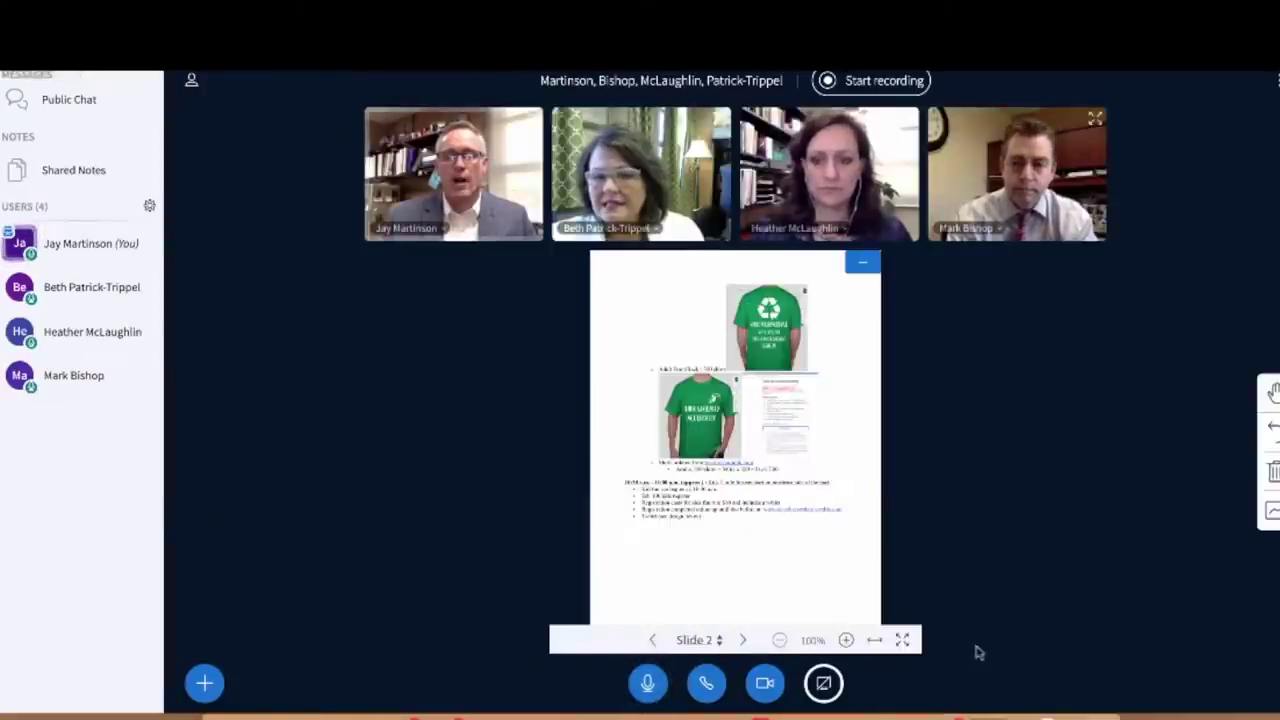
{"action": "left_click", "coordinate": [874, 640]}
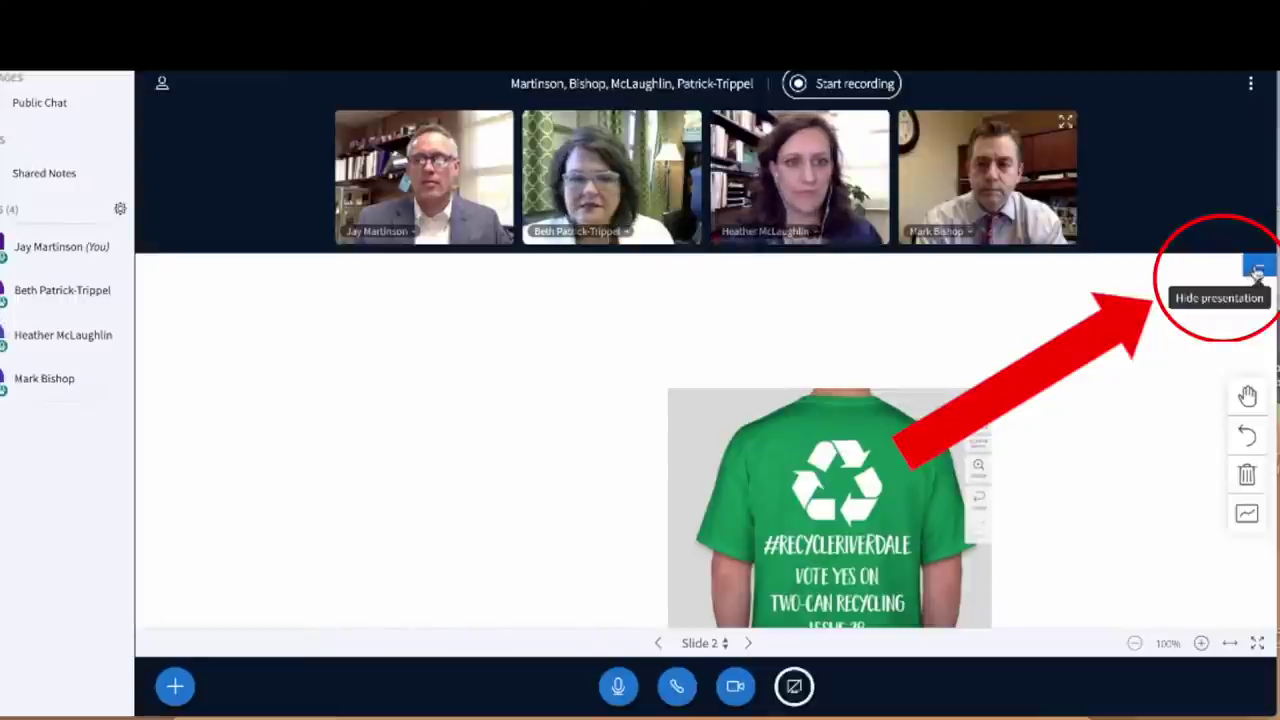
Hide the presentation and share the entire screen with the conference participants
{"action": "left_click", "coordinate": [1258, 270]}
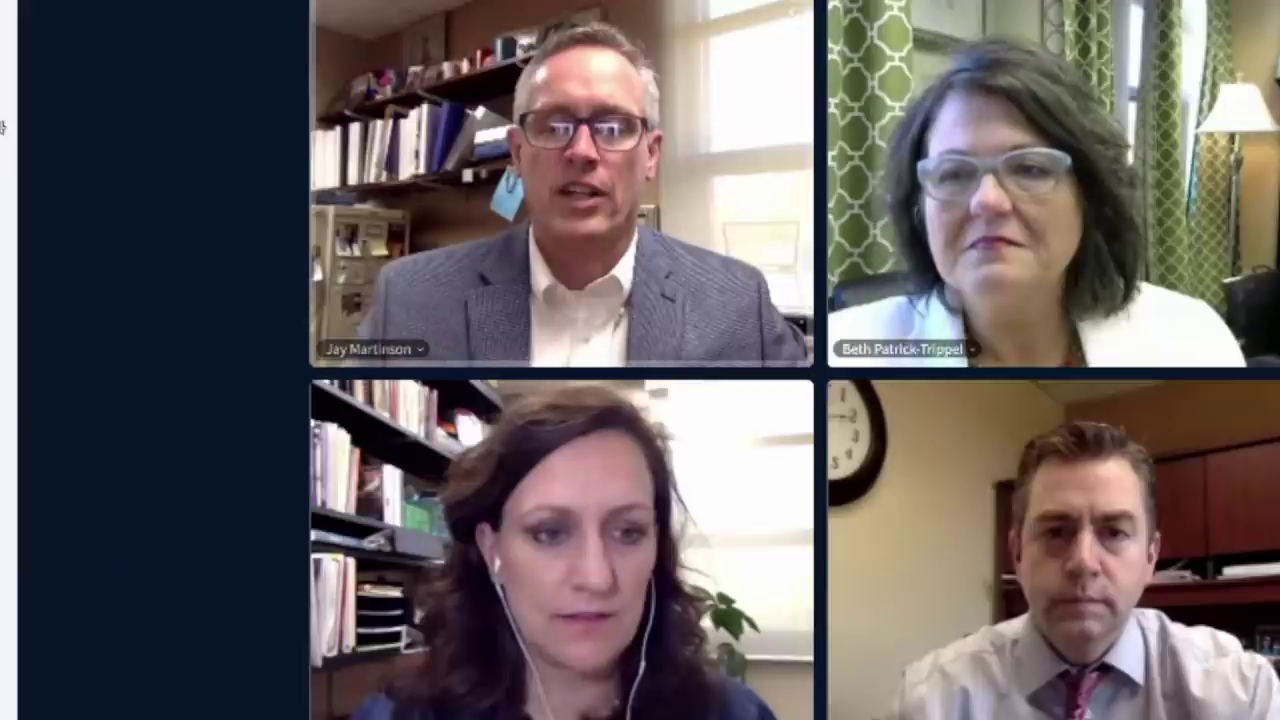
{"action": "left_click", "coordinate": [733, 660]}
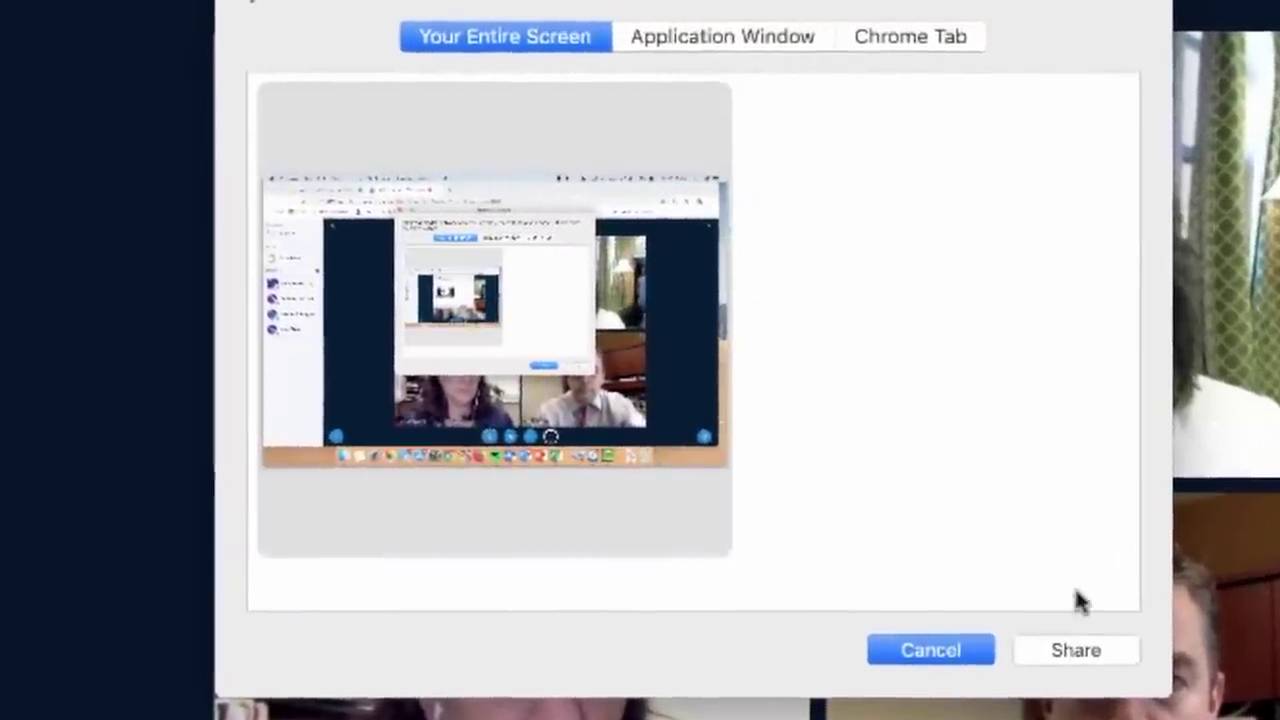
{"action": "left_click", "coordinate": [1075, 647]}
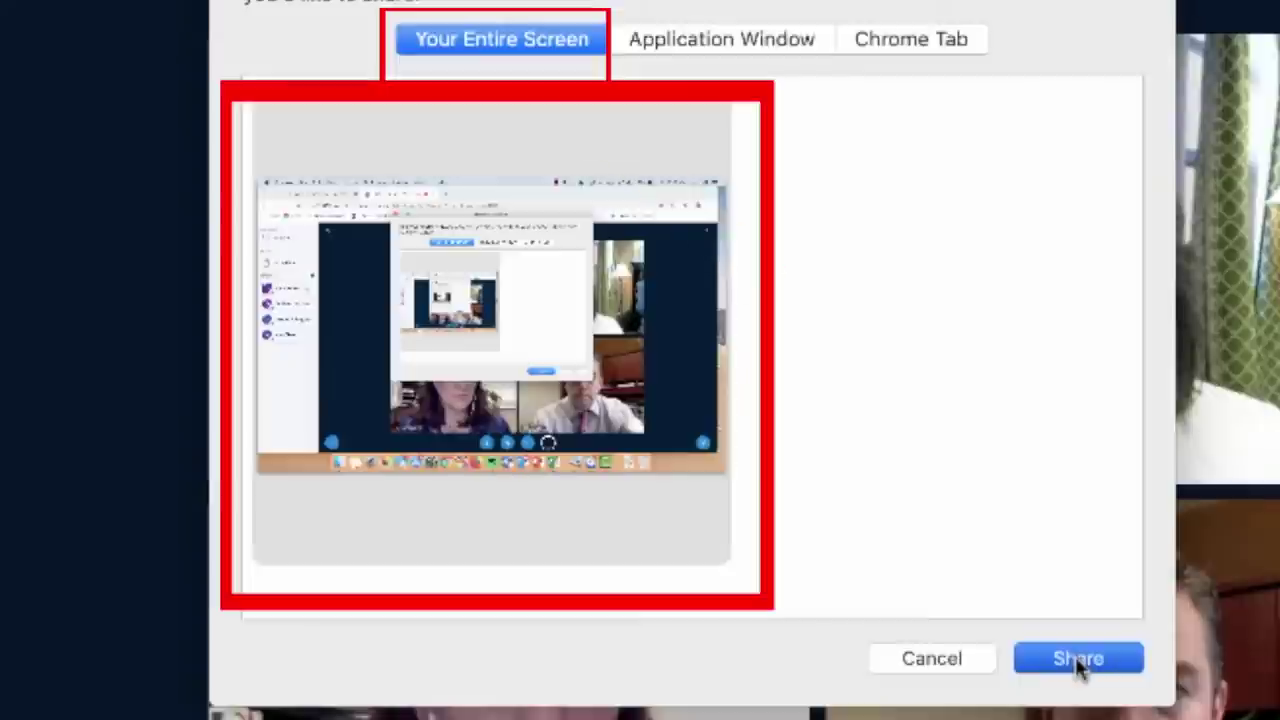
{"action": "left_click", "coordinate": [1078, 659]}
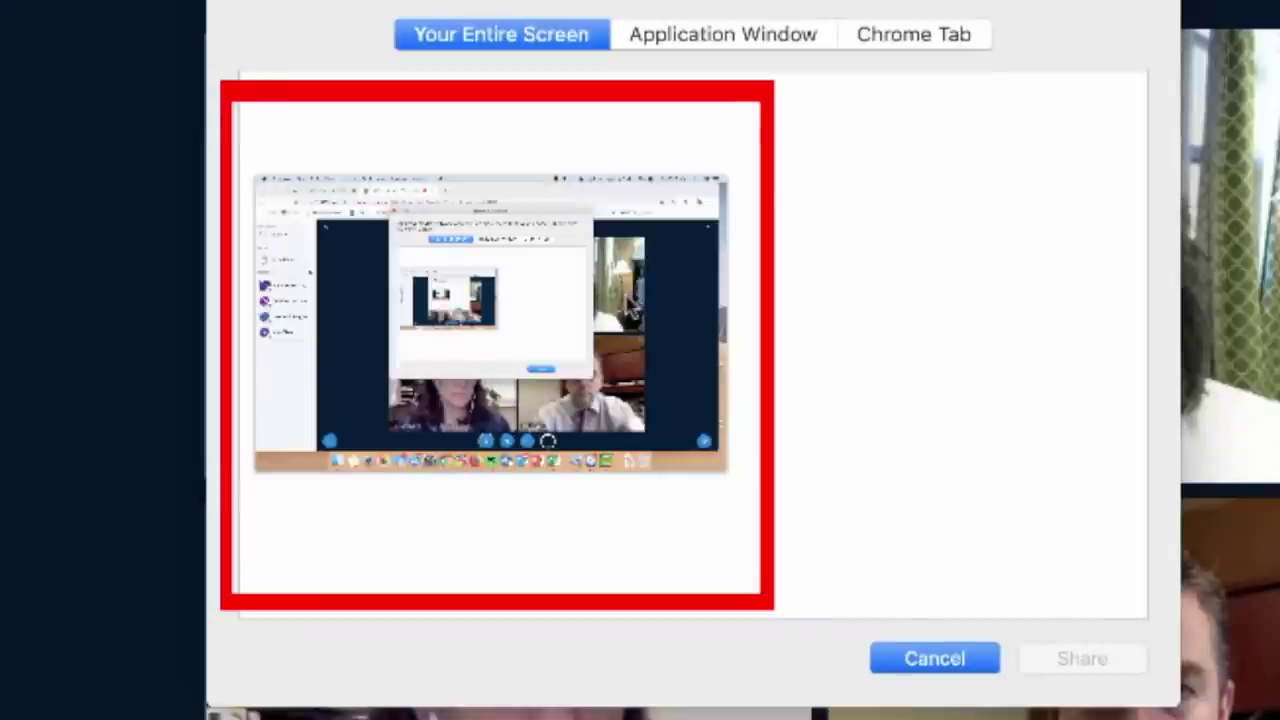
{"action": "left_click", "coordinate": [490, 330]}
{"action": "left_click", "coordinate": [1080, 660]}
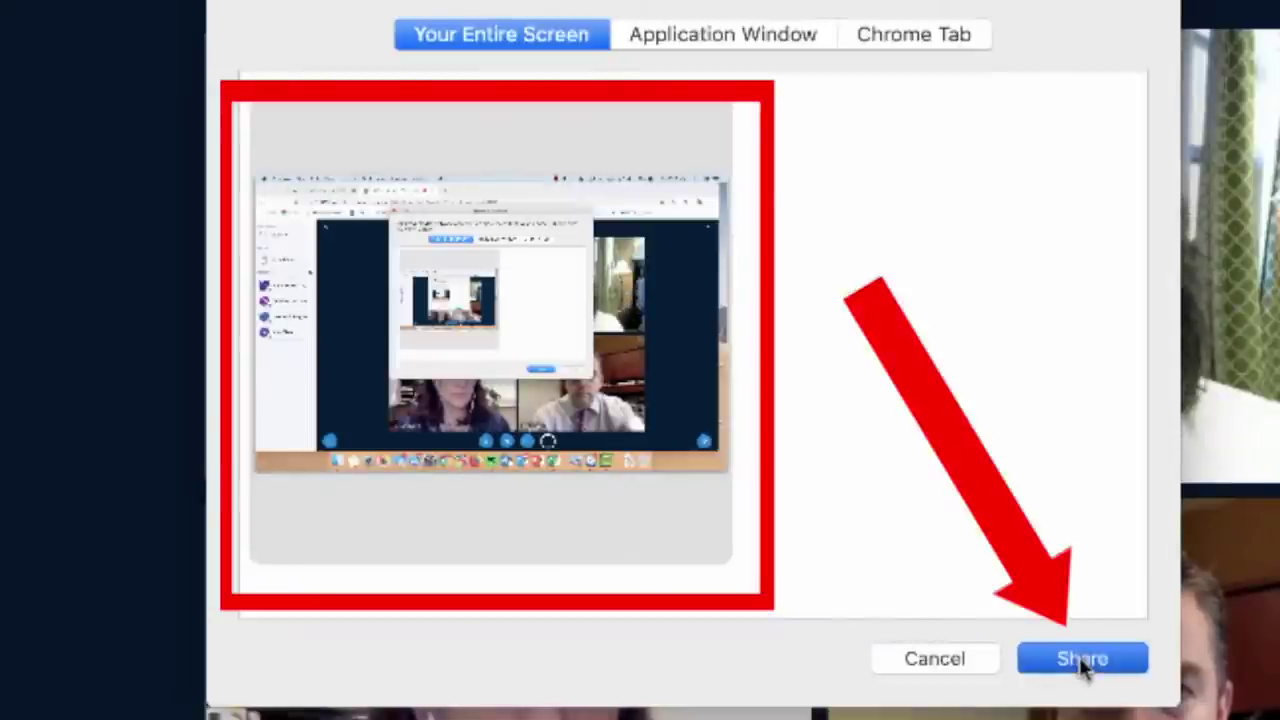
{"action": "left_click", "coordinate": [1081, 660]}
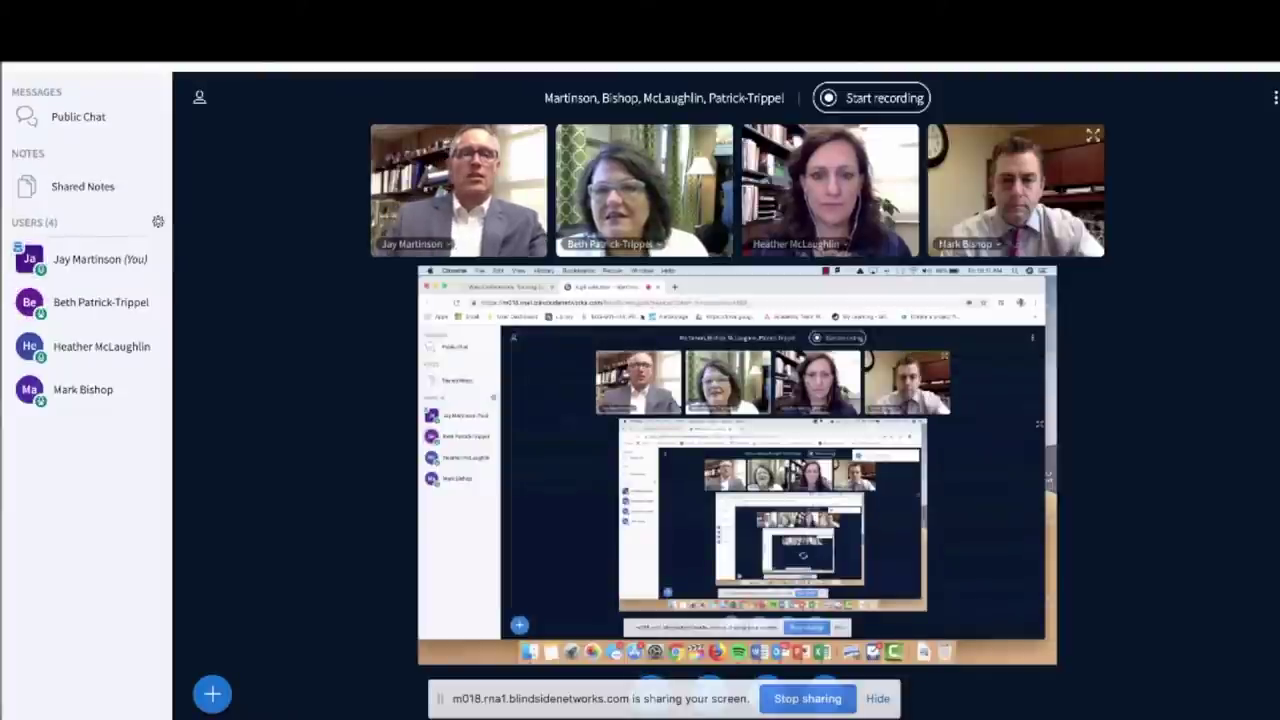
Search Google for "sound equipment rental chicago" in a new tab and look through the AudioVisualOne.com rental site
{"action": "key", "text": "ctrl+t"}
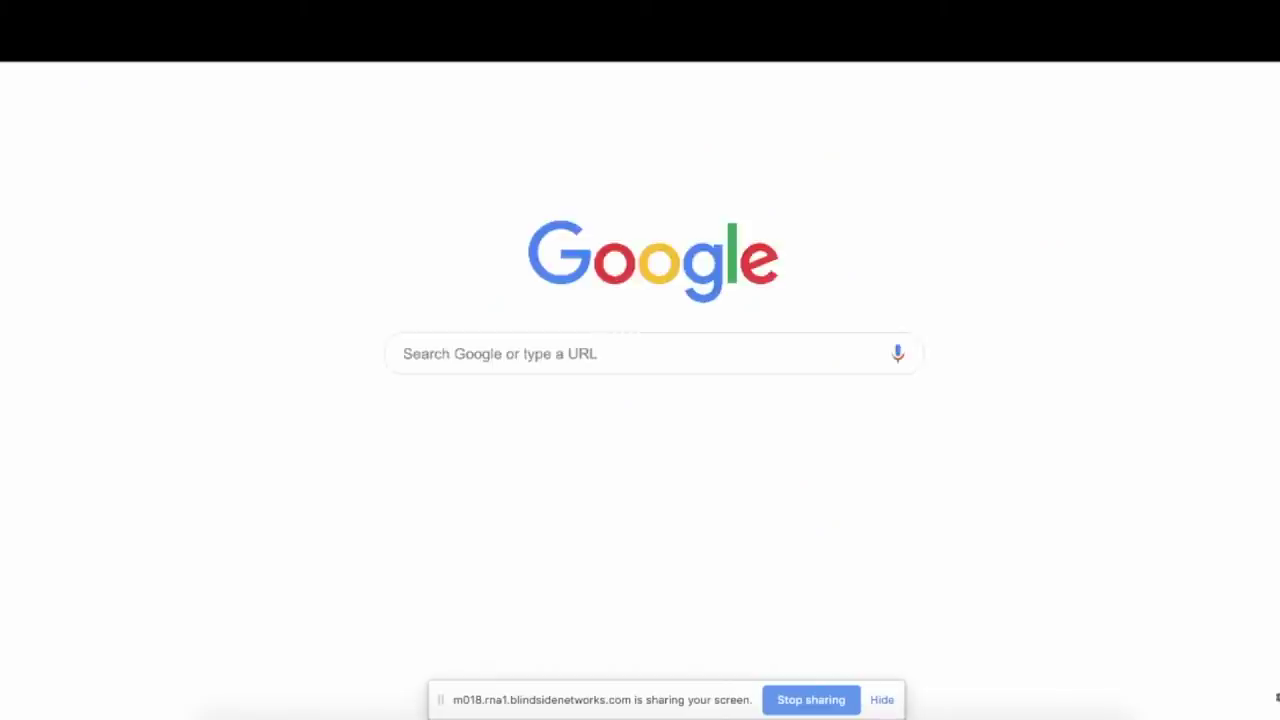
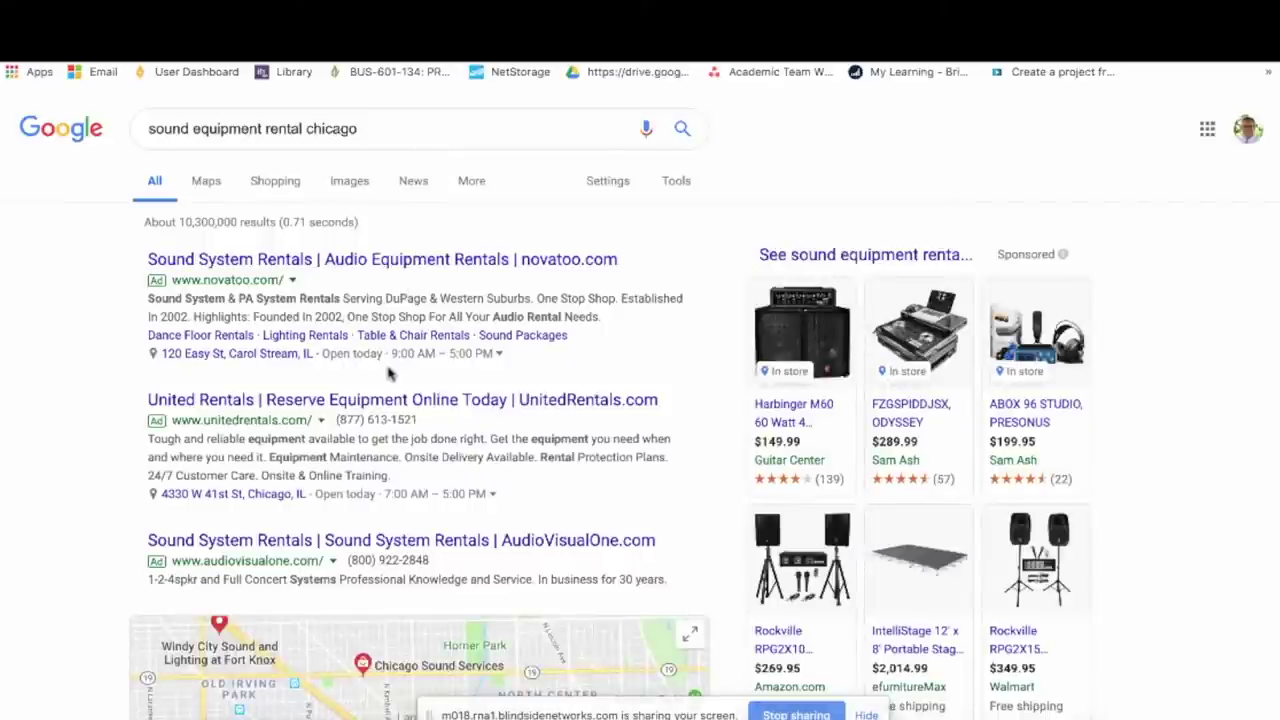
{"action": "scroll", "coordinate": [410, 400], "scroll_direction": "down", "scroll_amount": 3}
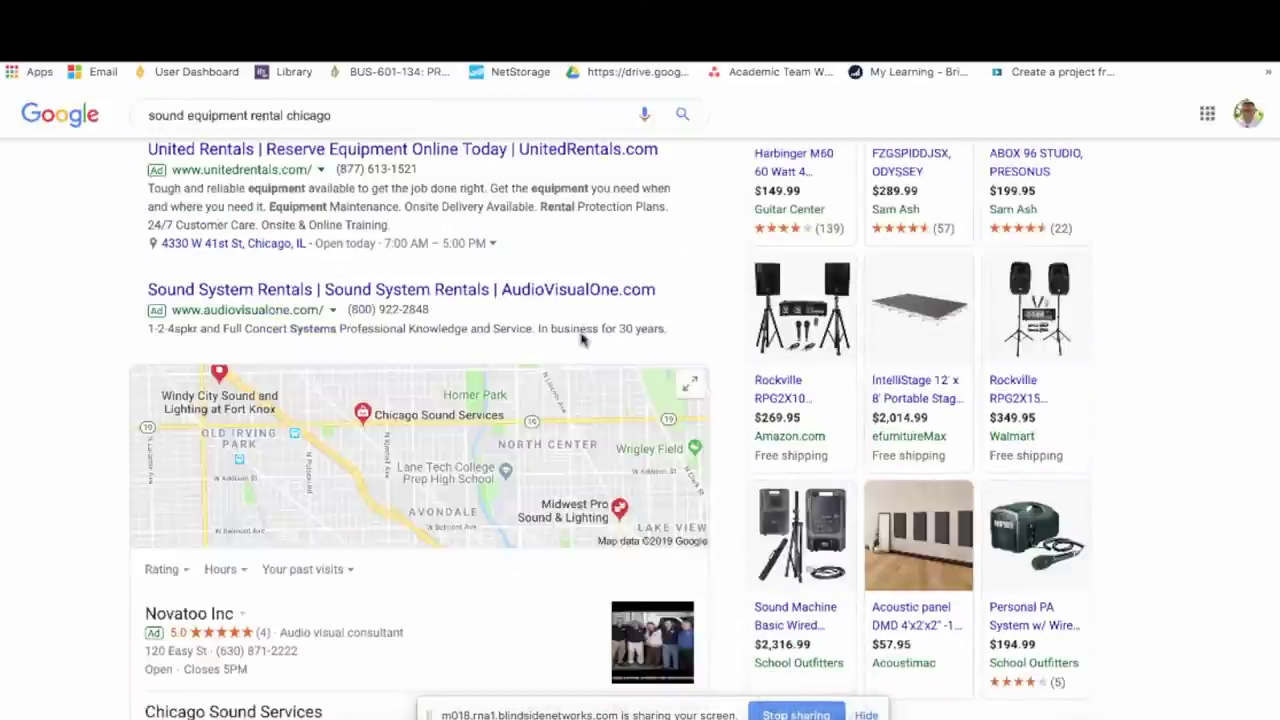
{"action": "left_click", "coordinate": [580, 335]}
{"action": "scroll", "coordinate": [582, 342], "scroll_direction": "down", "scroll_amount": 10}
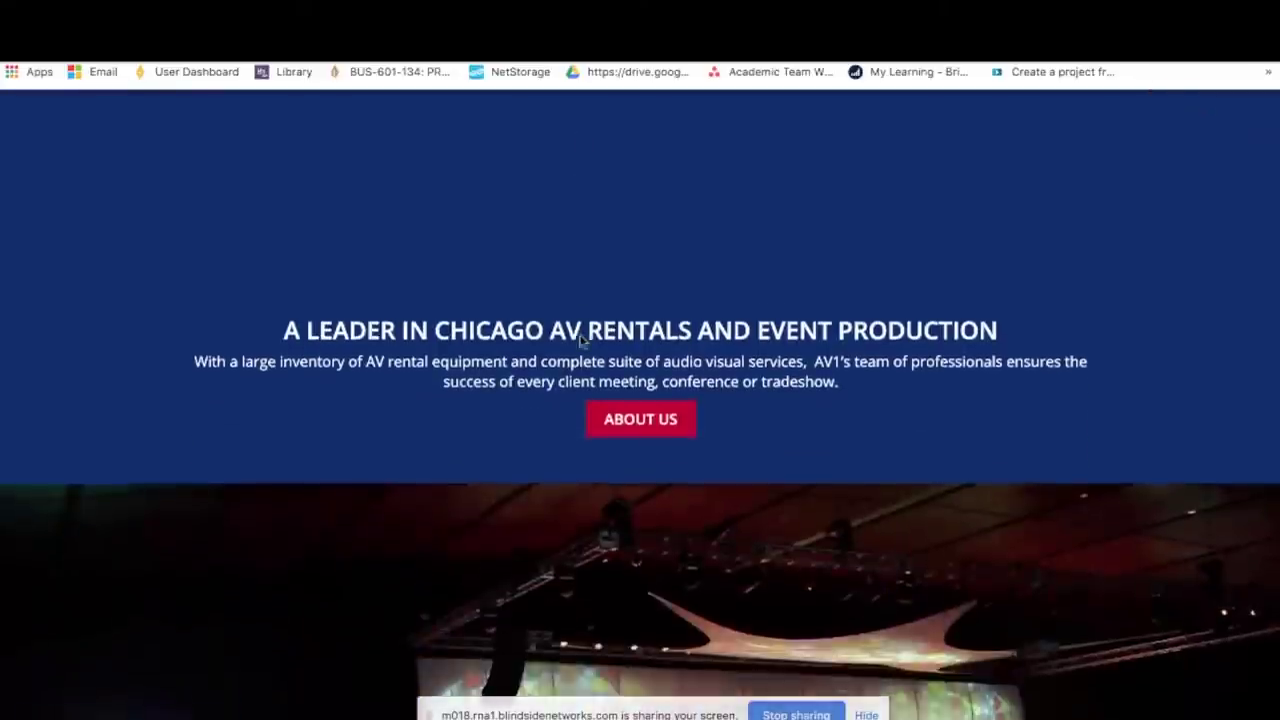
{"action": "scroll", "coordinate": [582, 342], "scroll_direction": "down", "scroll_amount": 6}
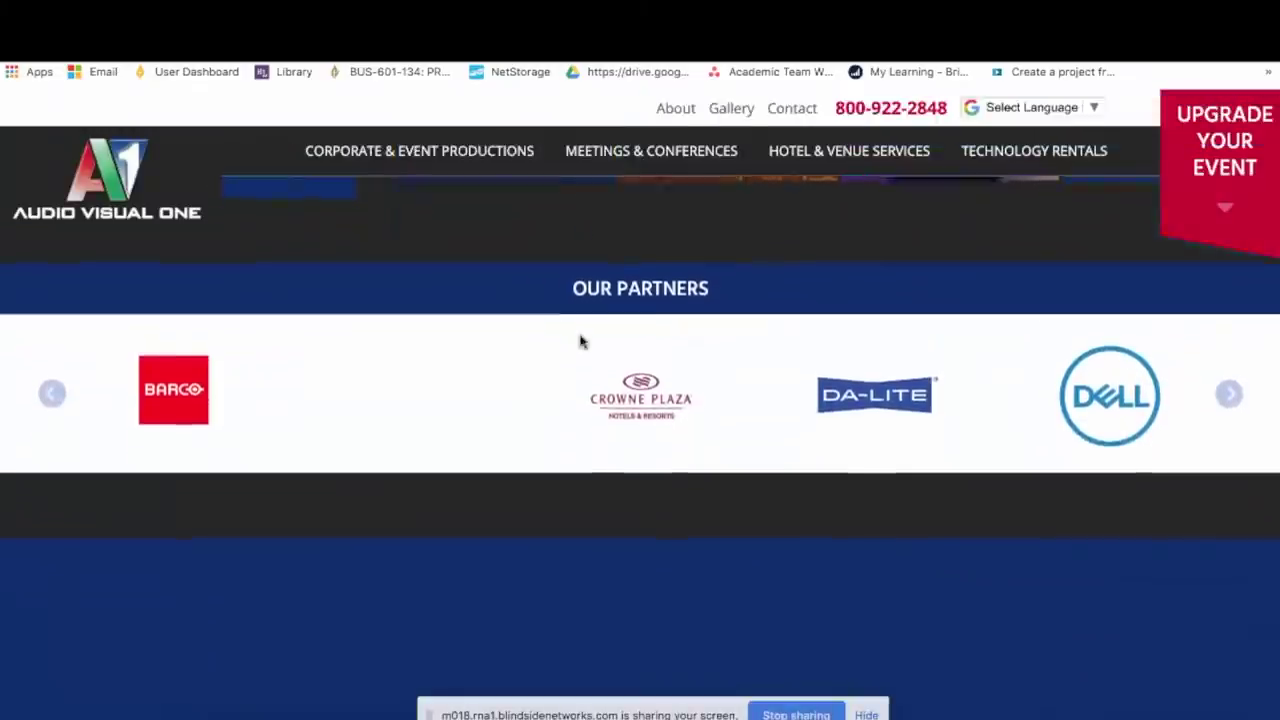
{"action": "scroll", "coordinate": [582, 342], "scroll_direction": "down", "scroll_amount": 5}
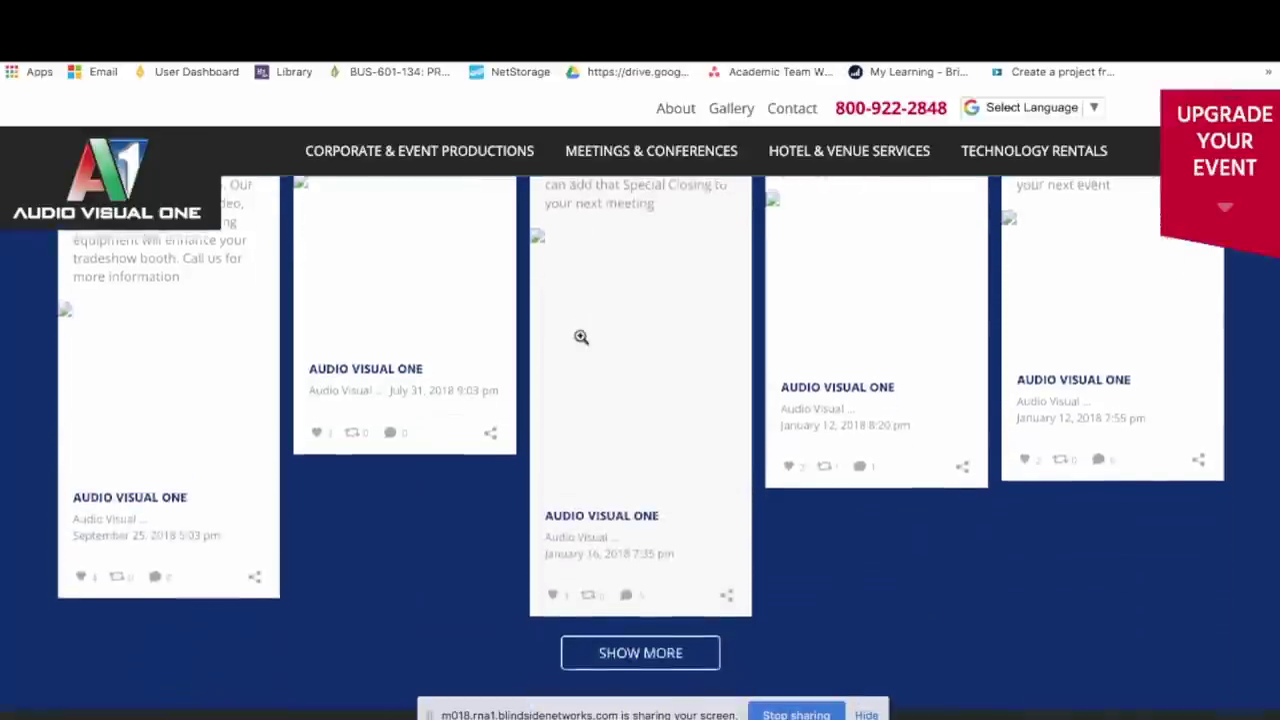
{"action": "scroll", "coordinate": [582, 342], "scroll_direction": "down", "scroll_amount": 2}
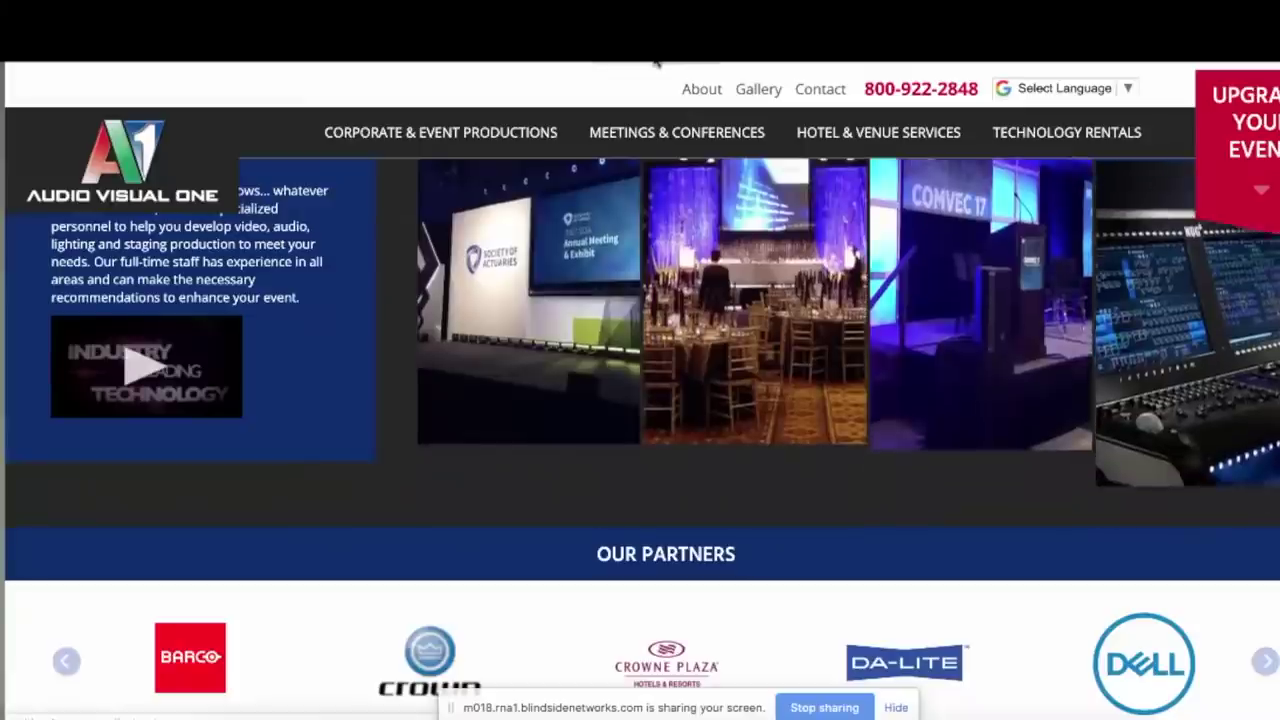
Open the Event Budget spreadsheet from Google Drive and review its items, quantities, prices and totals
{"action": "left_click", "coordinate": [655, 62]}
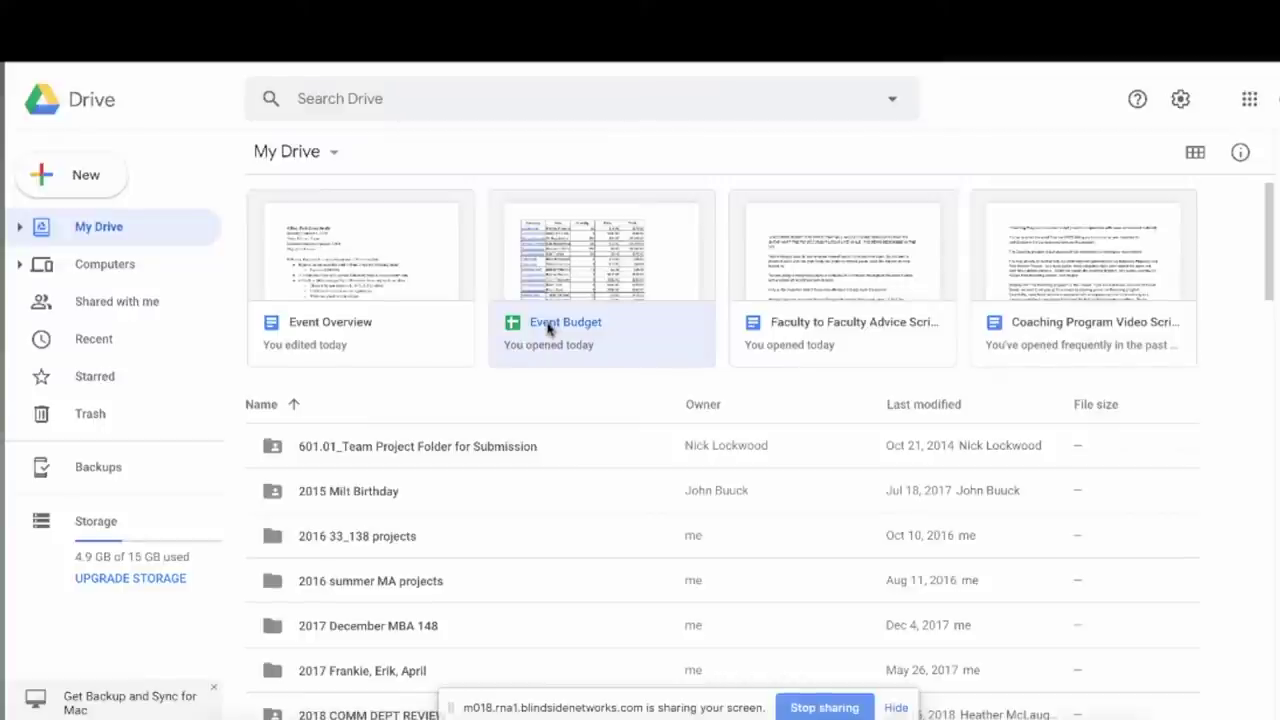
{"action": "left_click", "coordinate": [548, 328]}
{"action": "scroll", "coordinate": [795, 474], "scroll_direction": "down", "scroll_amount": 5}
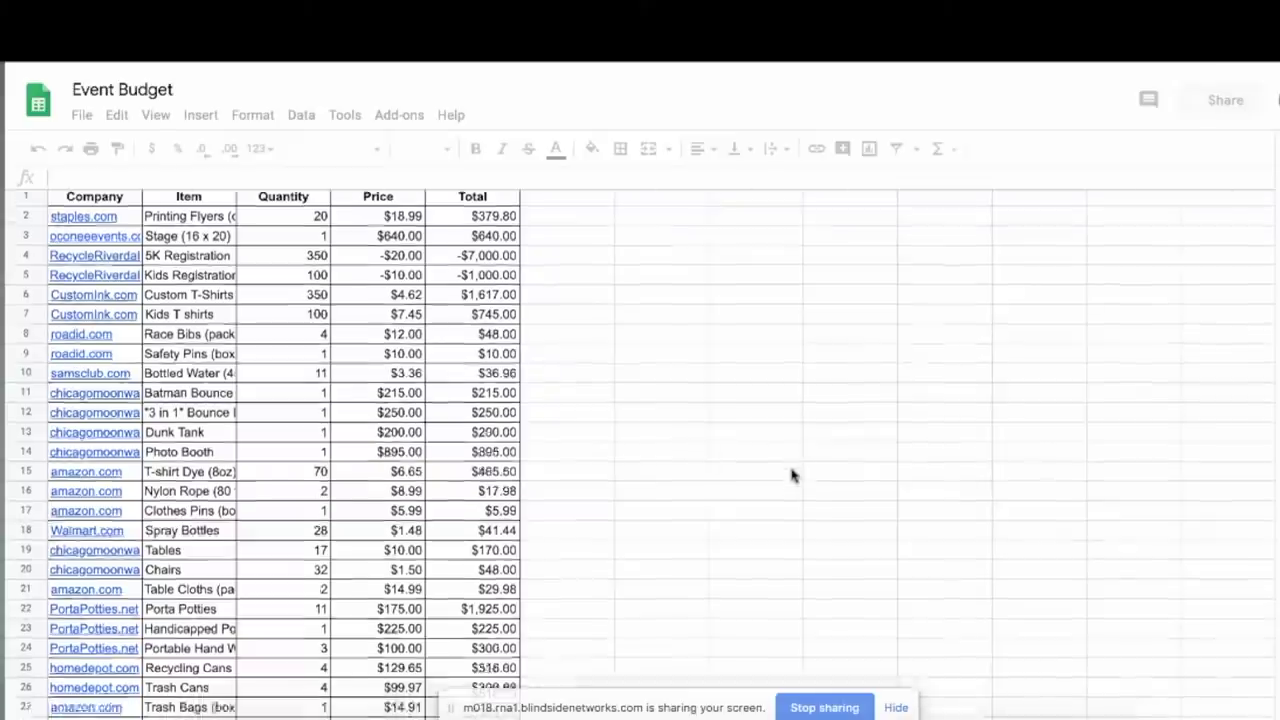
{"action": "scroll", "coordinate": [792, 475], "scroll_direction": "down", "scroll_amount": 2}
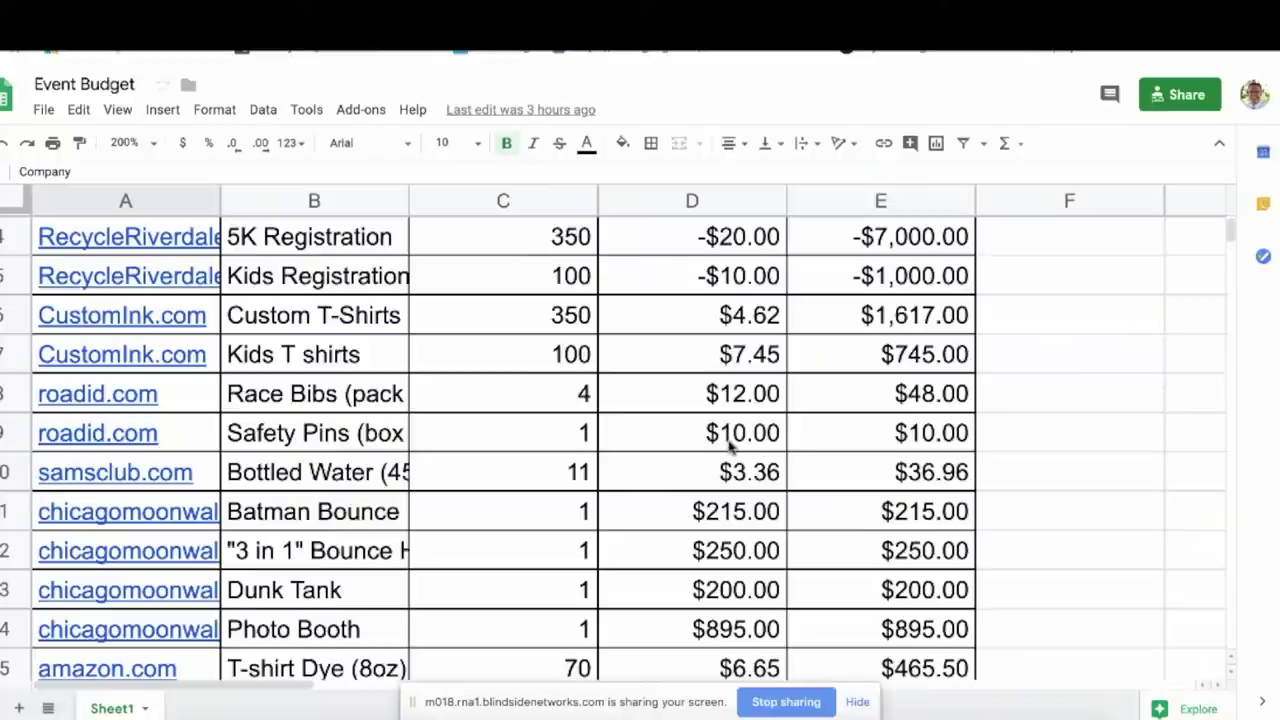
{"action": "scroll", "coordinate": [730, 445], "scroll_direction": "down", "scroll_amount": 1}
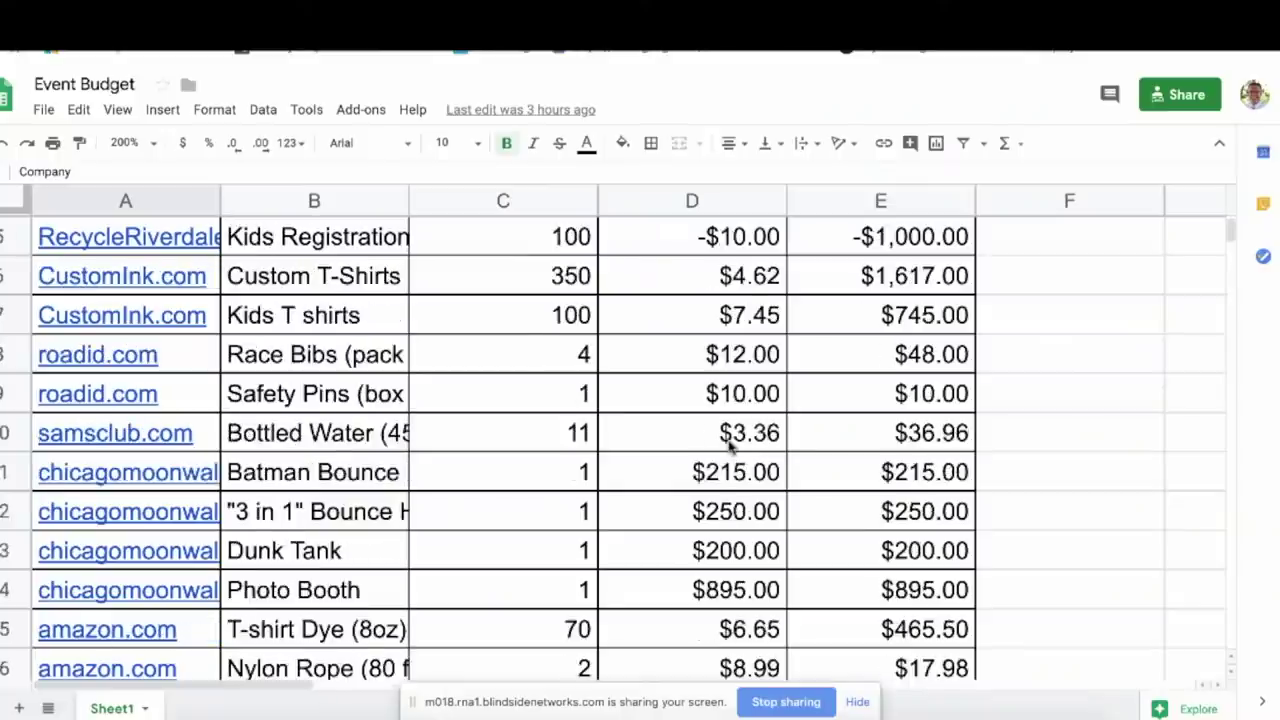
{"action": "scroll", "coordinate": [730, 445], "scroll_direction": "down", "scroll_amount": 2}
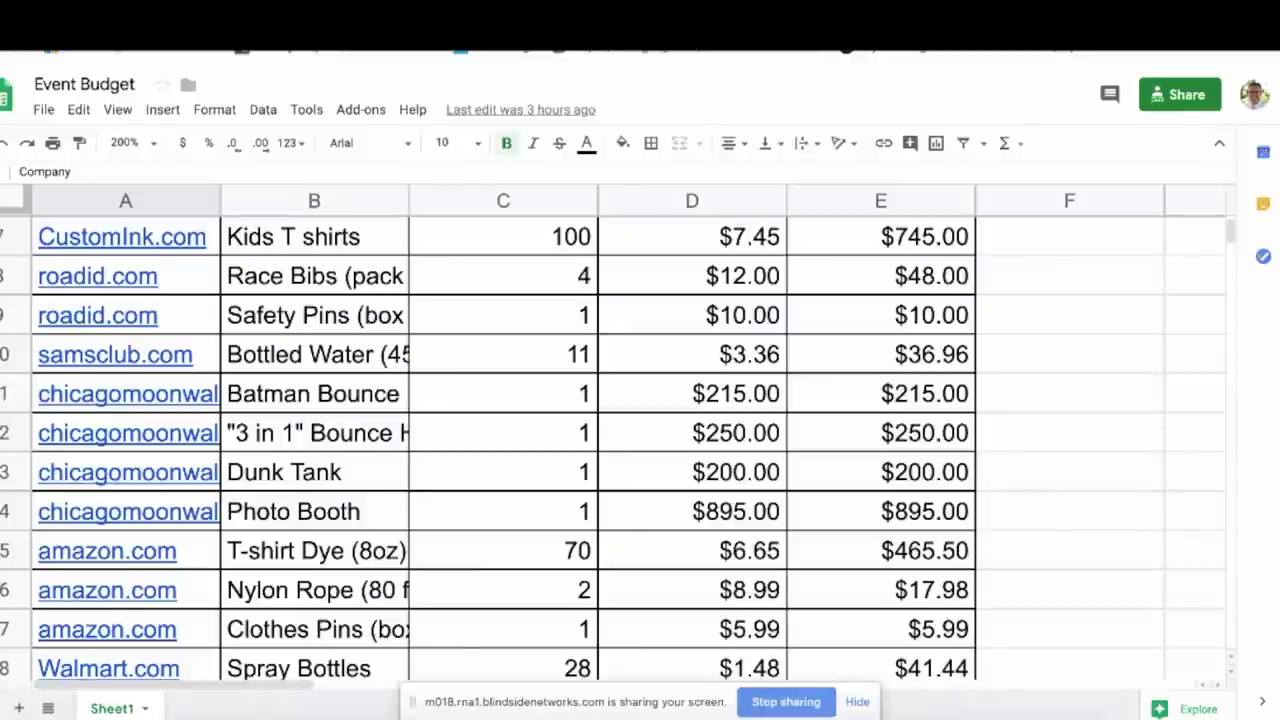
{"action": "scroll", "coordinate": [762, 496], "scroll_direction": "down", "scroll_amount": 2}
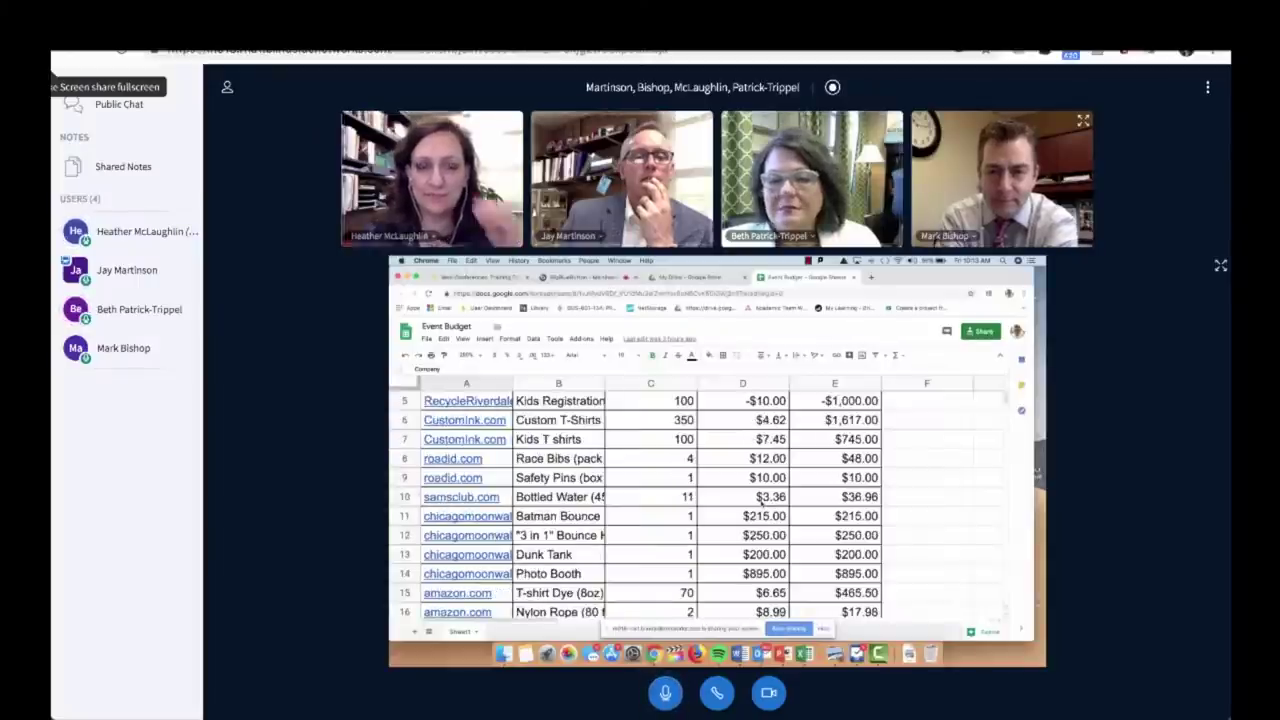
{"action": "scroll", "coordinate": [762, 496], "scroll_direction": "down", "scroll_amount": 2}
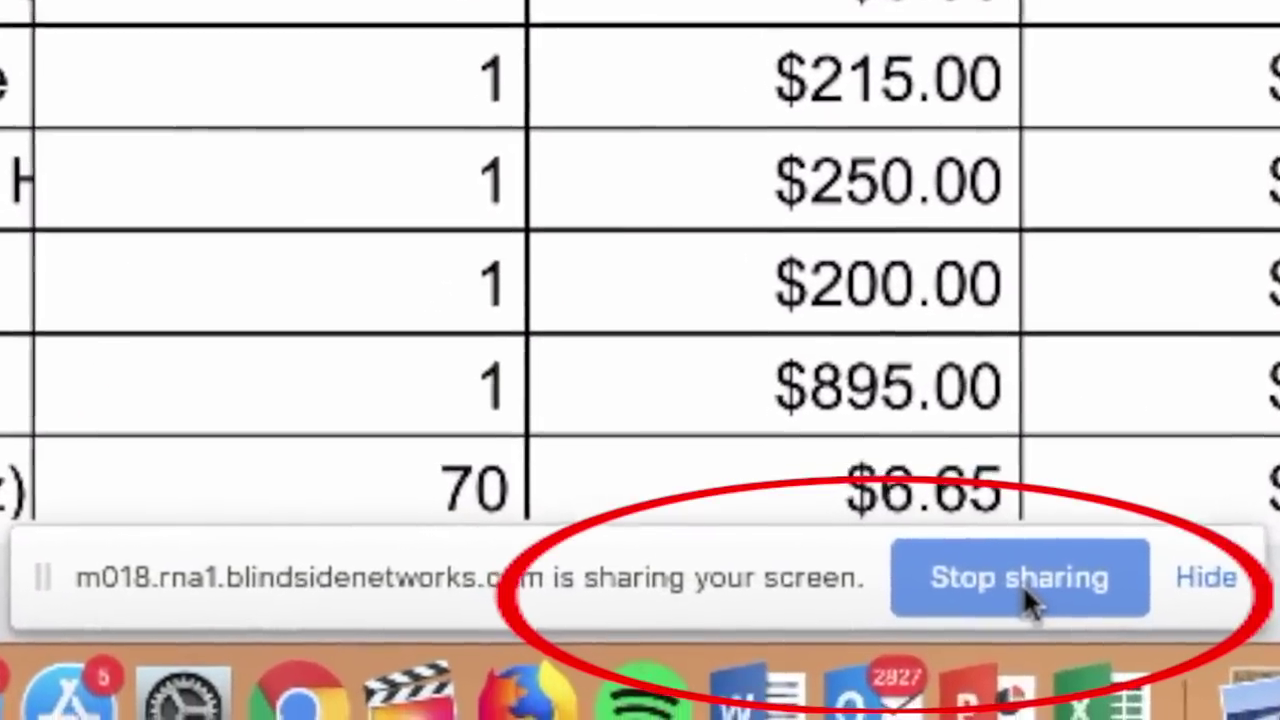
Stop sharing the screen and make the third participant in the user list the presenter
{"action": "left_click", "coordinate": [975, 610]}
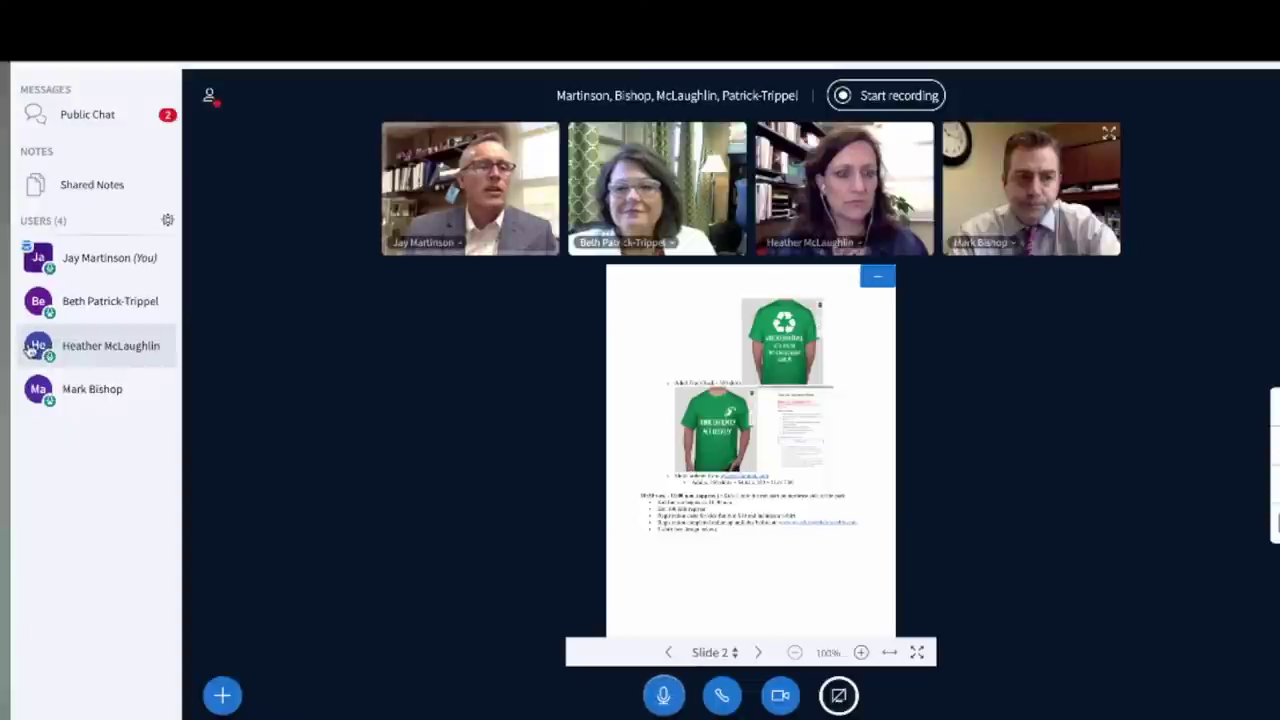
{"action": "left_click", "coordinate": [33, 347]}
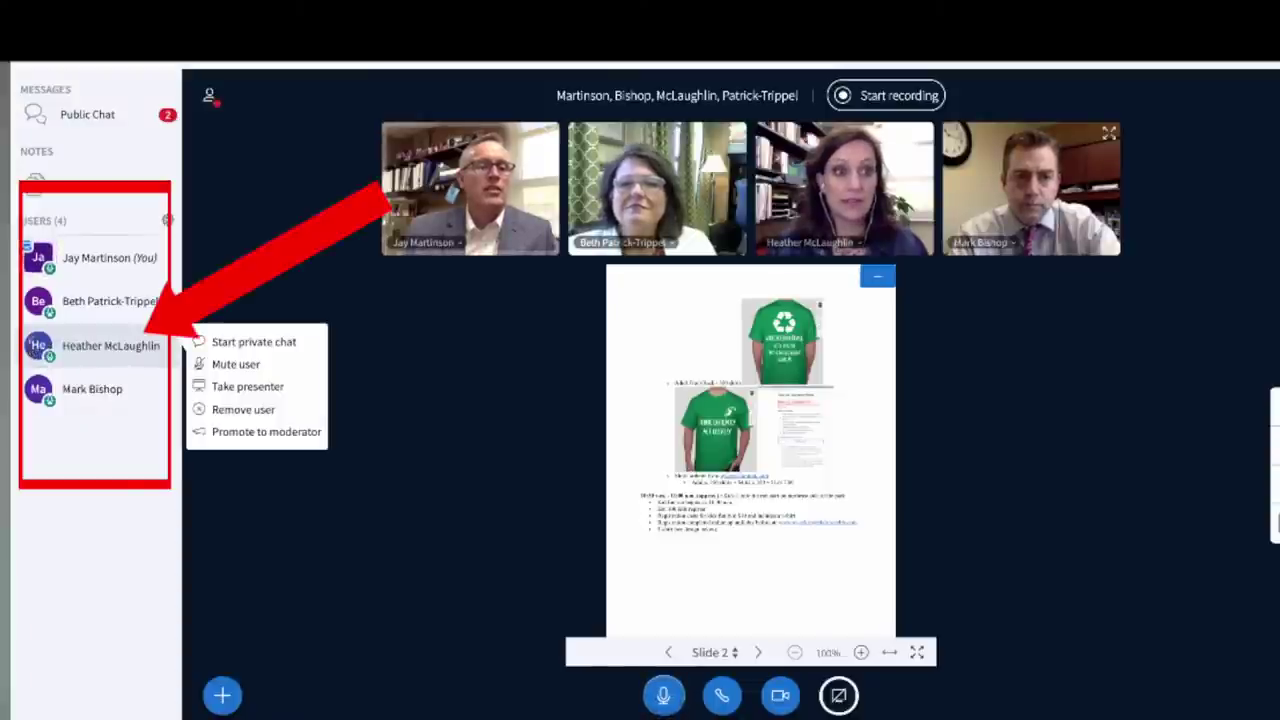
{"action": "left_click", "coordinate": [222, 388]}
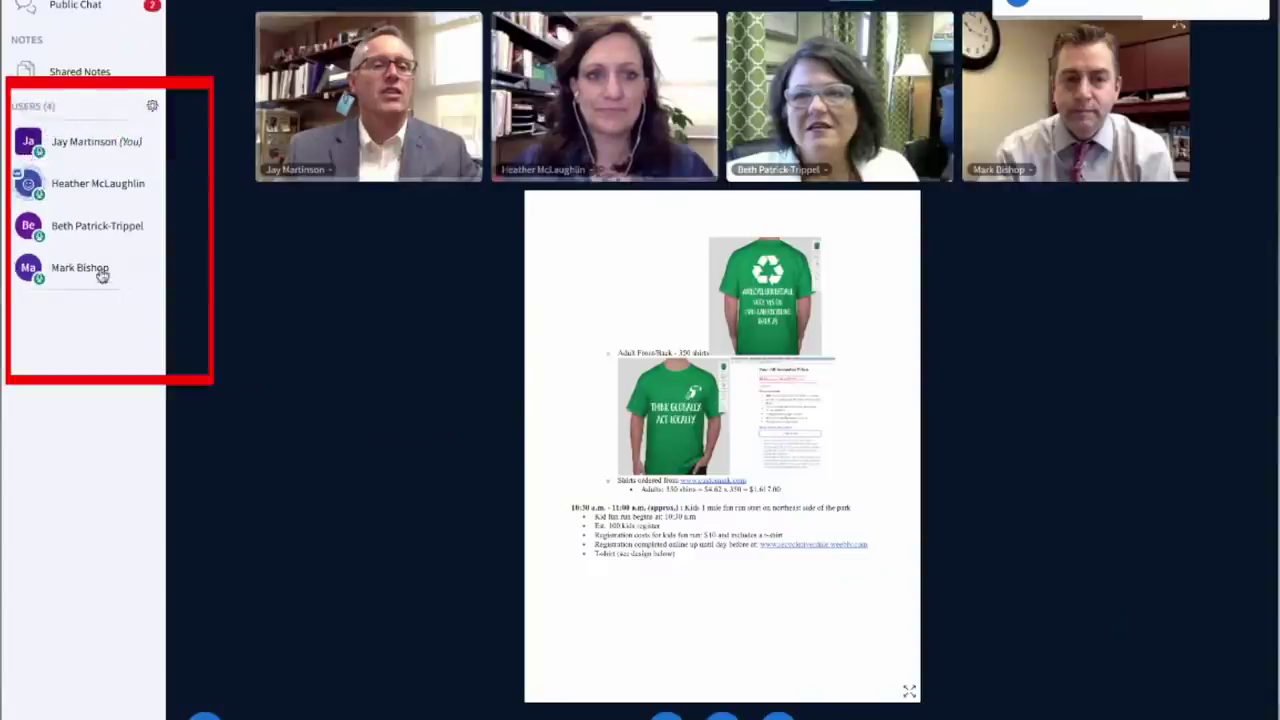
Open the management options of the fourth participant in the user list, and take back the presenter role for yourself
{"action": "left_click", "coordinate": [102, 279]}
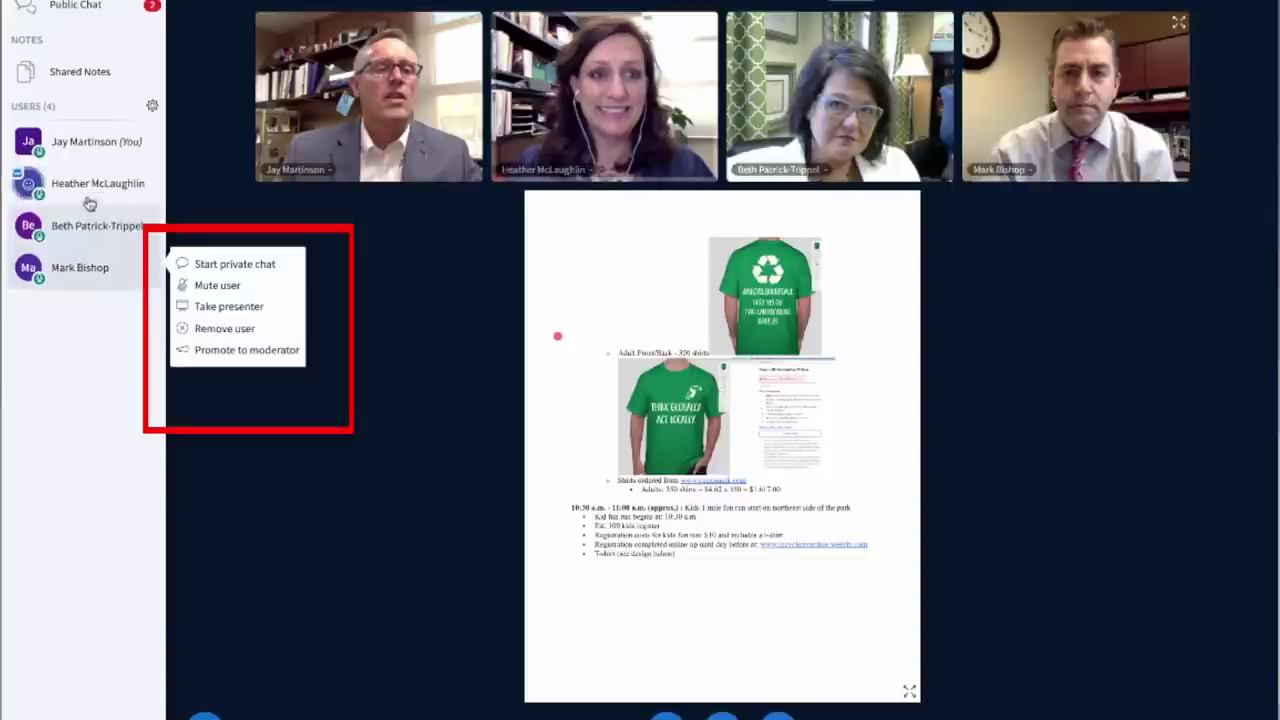
{"action": "left_click", "coordinate": [108, 152]}
{"action": "left_click", "coordinate": [105, 145]}
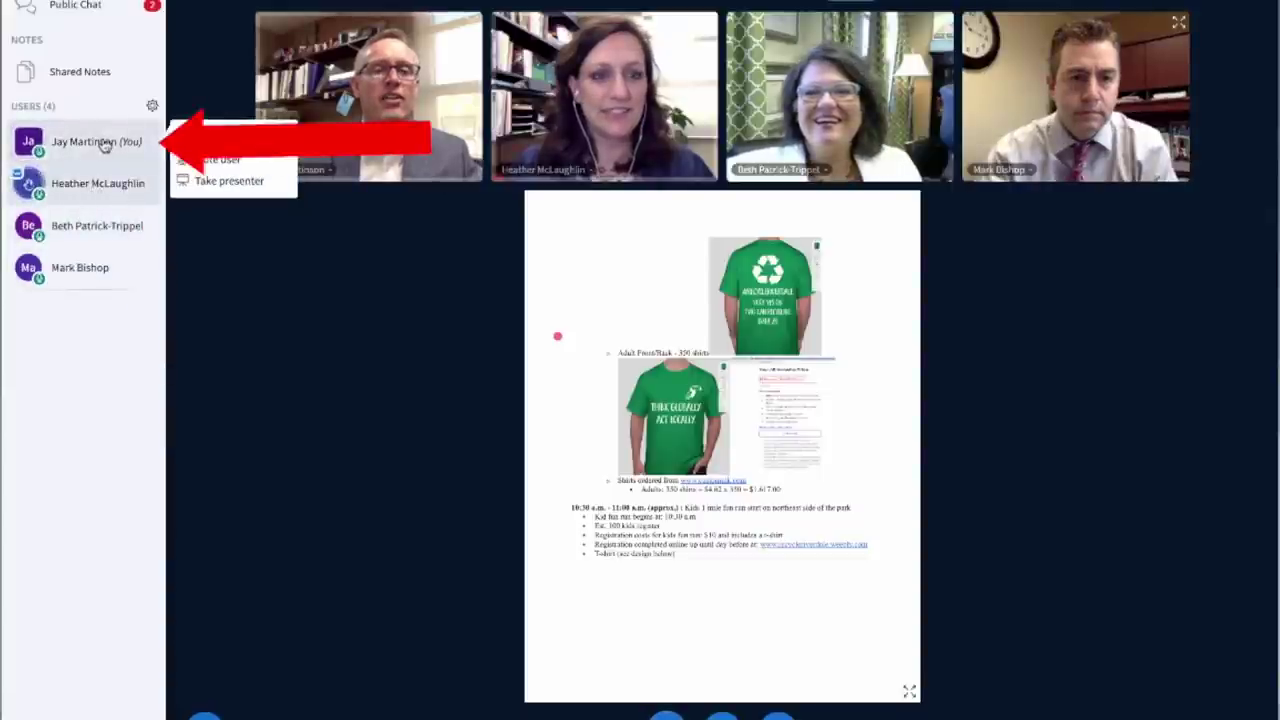
{"action": "left_click", "coordinate": [230, 184]}
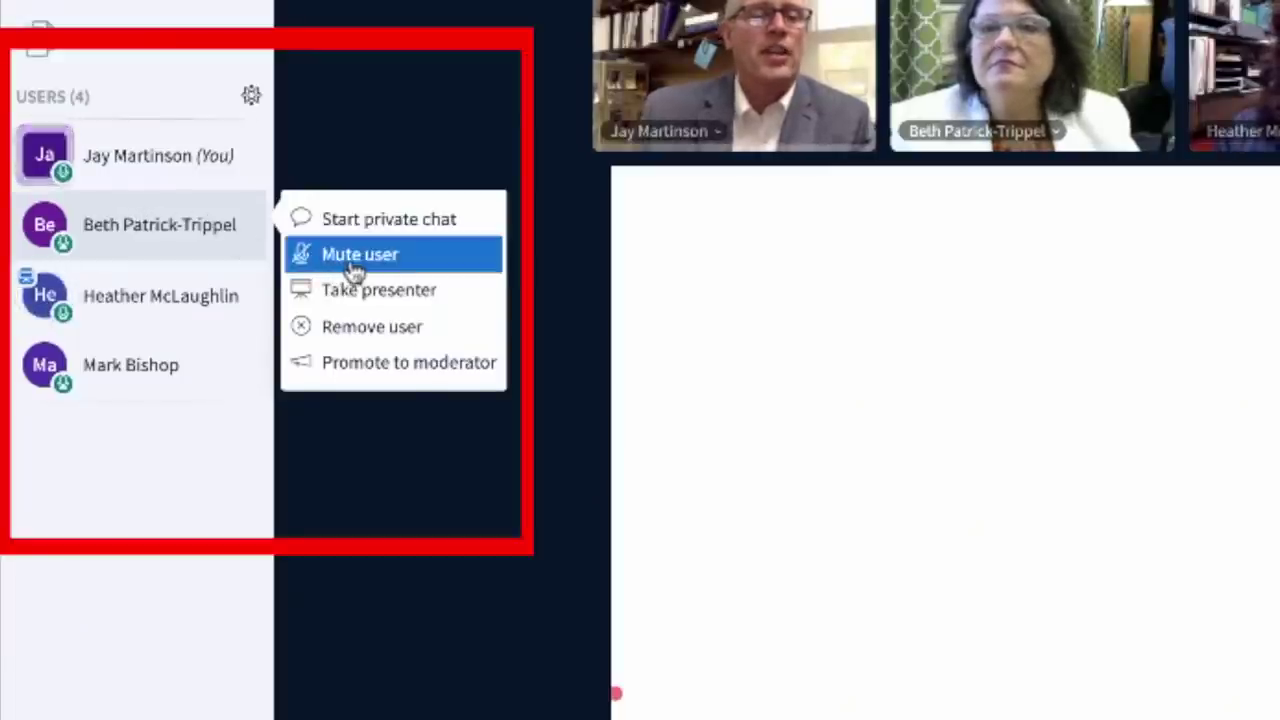
Promote all three other conference participants in the user list to moderator
{"action": "left_click", "coordinate": [375, 366]}
{"action": "left_click", "coordinate": [148, 362]}
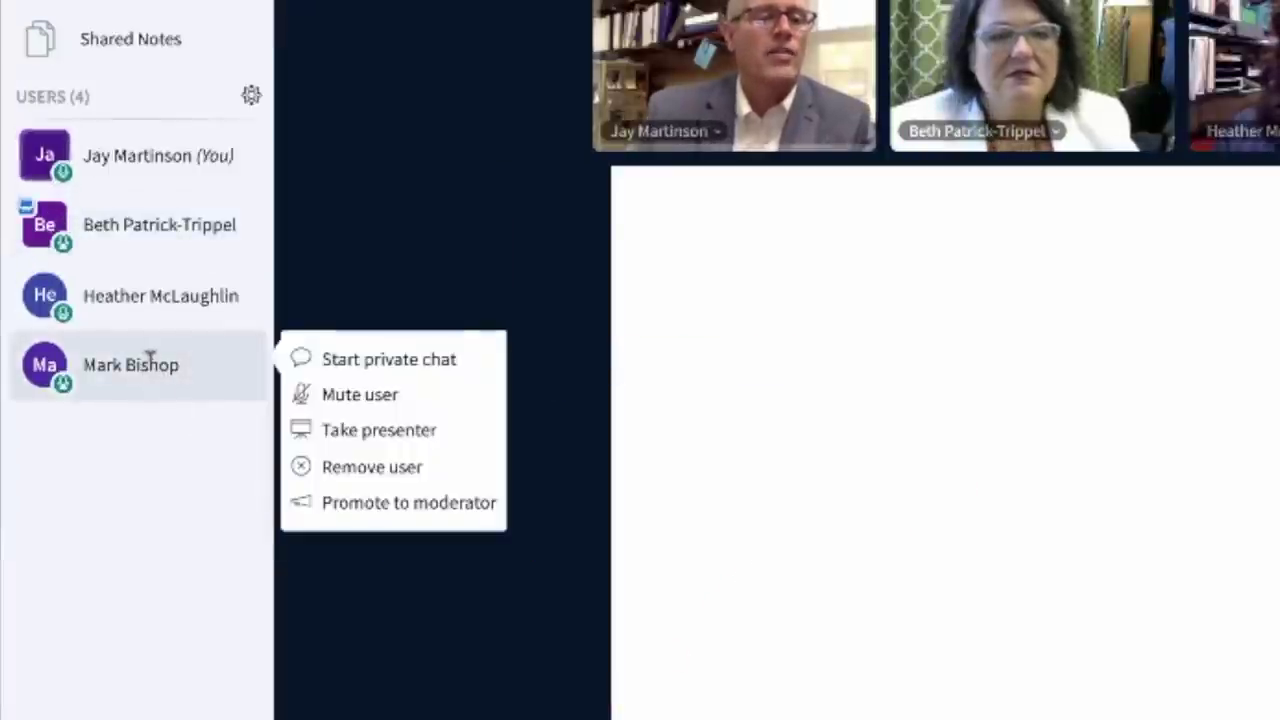
{"action": "left_click", "coordinate": [371, 500]}
{"action": "left_click", "coordinate": [150, 300]}
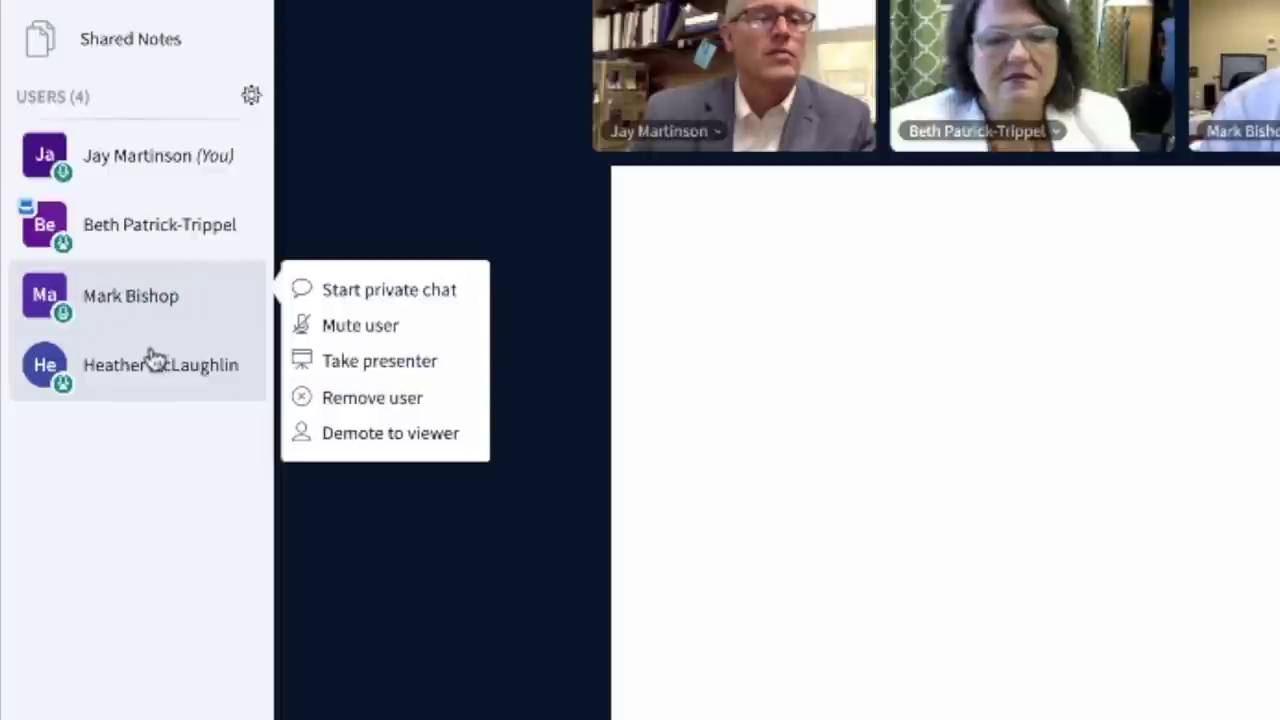
{"action": "left_click", "coordinate": [150, 366]}
{"action": "left_click", "coordinate": [375, 503]}
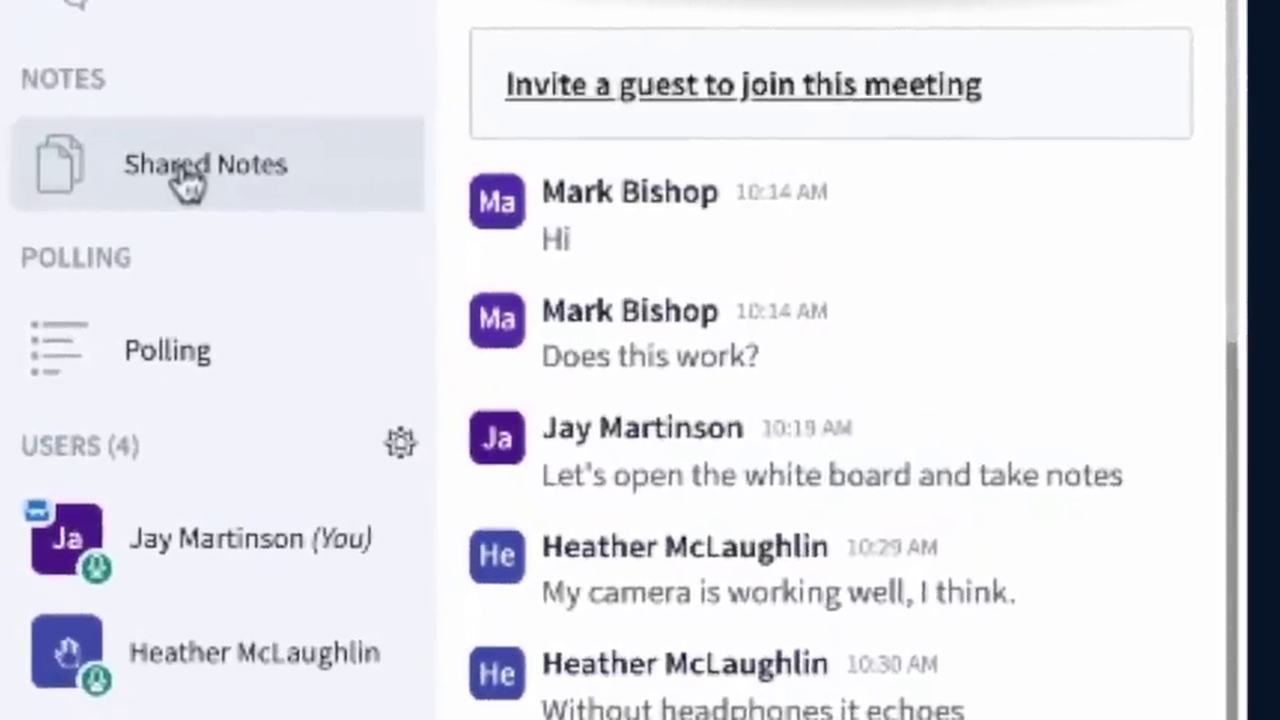
Write "Brainstorming for final project:" in the shared notes with numbered items "Determine budget" and "Review designs for billboards", and open the import/export options
{"action": "left_click", "coordinate": [185, 172]}
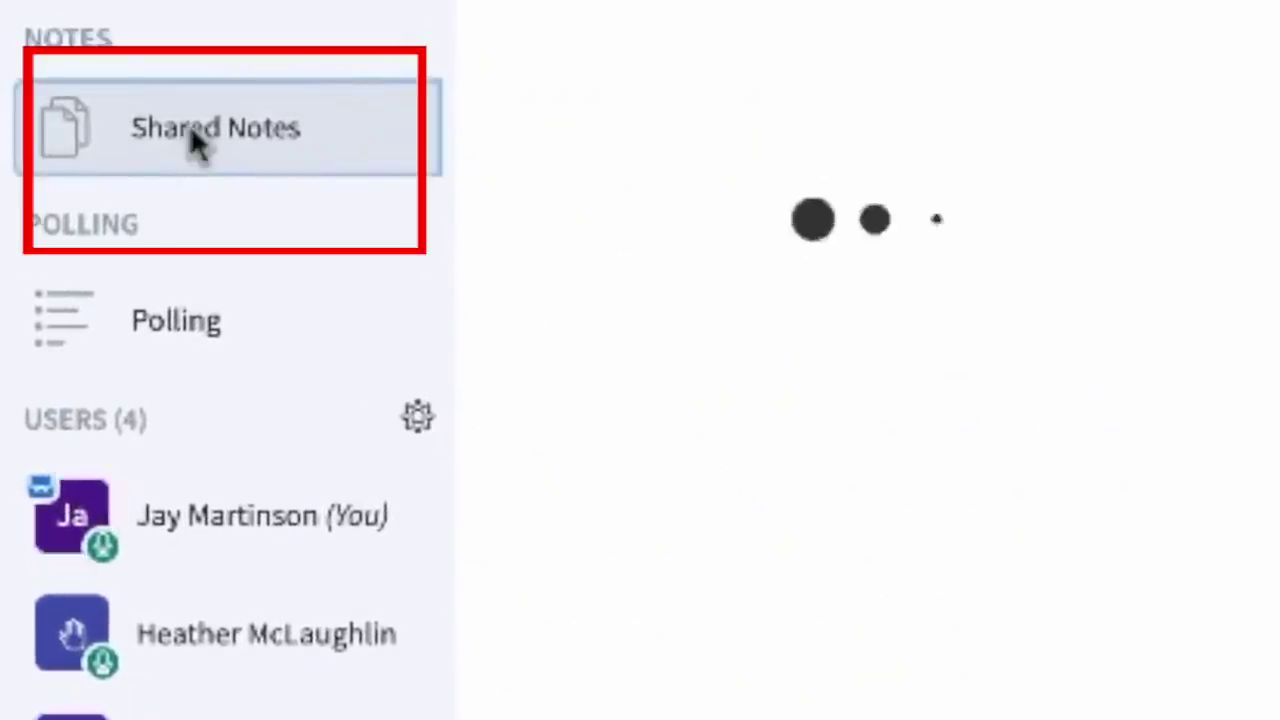
{"action": "type", "text": "Lrainstorming for final project:"}
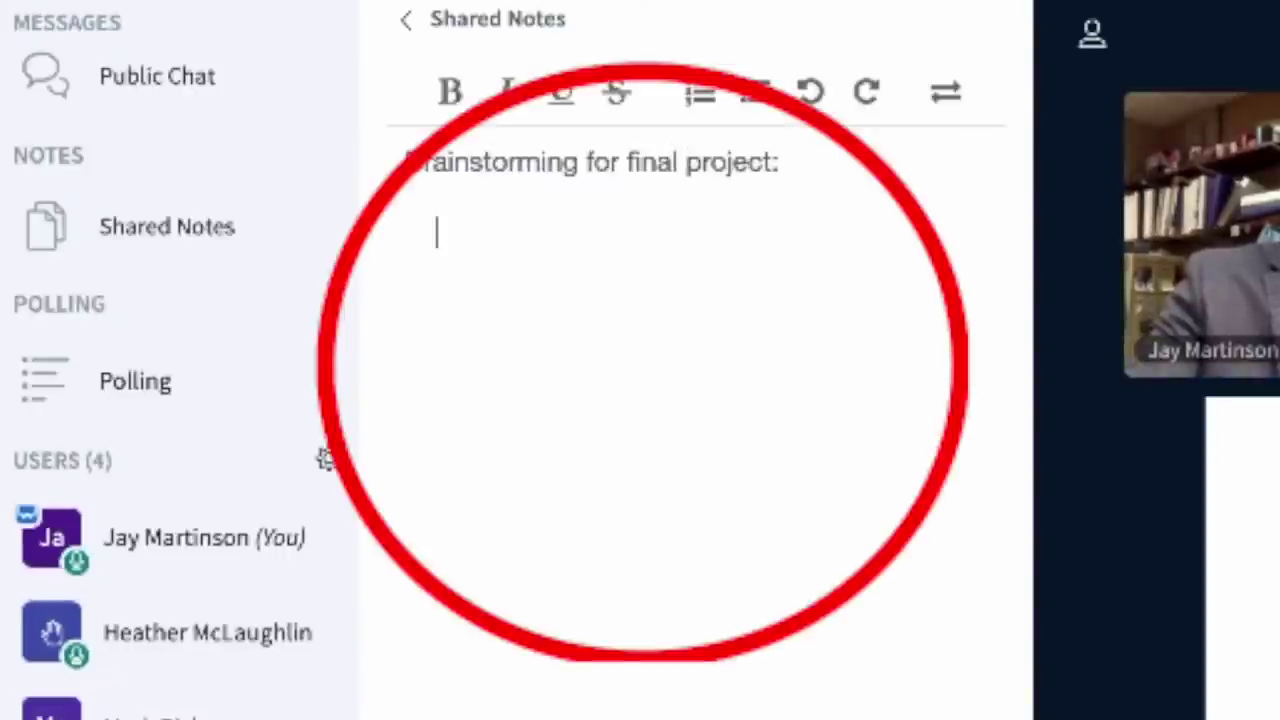
{"action": "key", "text": "Return"}
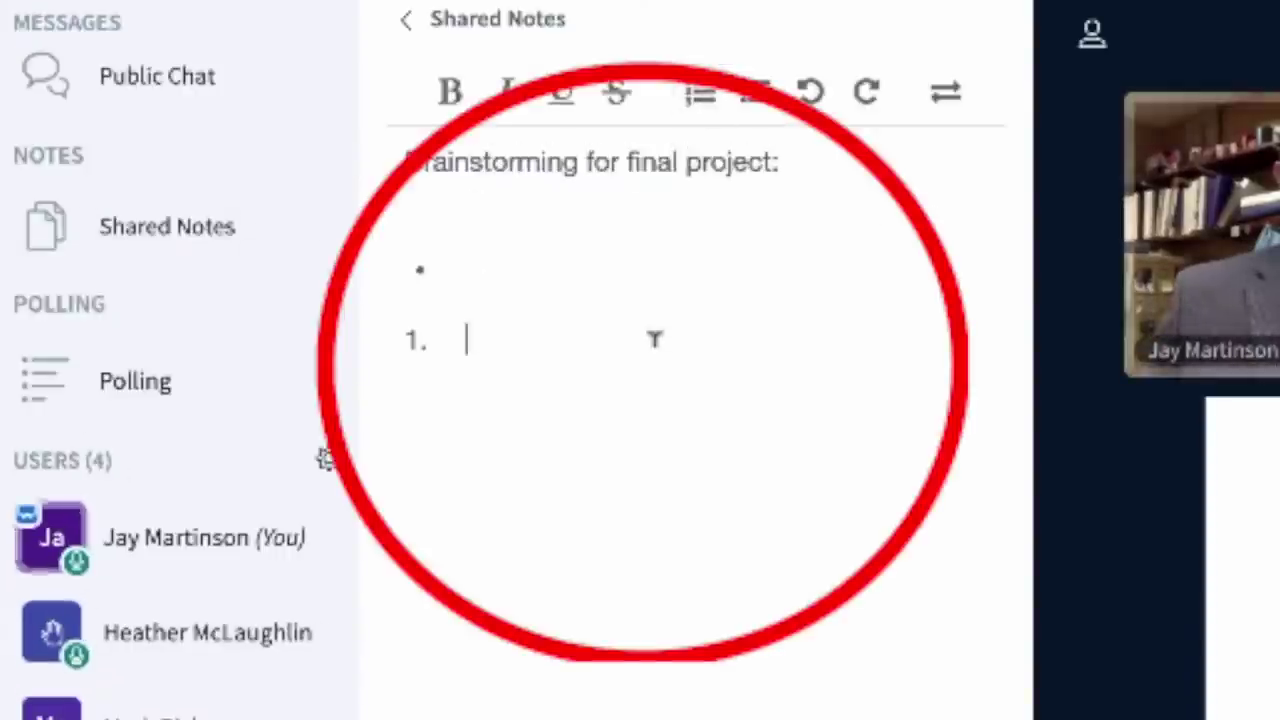
{"action": "type", "text": "Determine budget"}
{"action": "key", "text": "Return"}
{"action": "type", "text": "2. Review  designs for billboards"}
{"action": "key", "text": "Return"}
{"action": "type", "text": "3."}
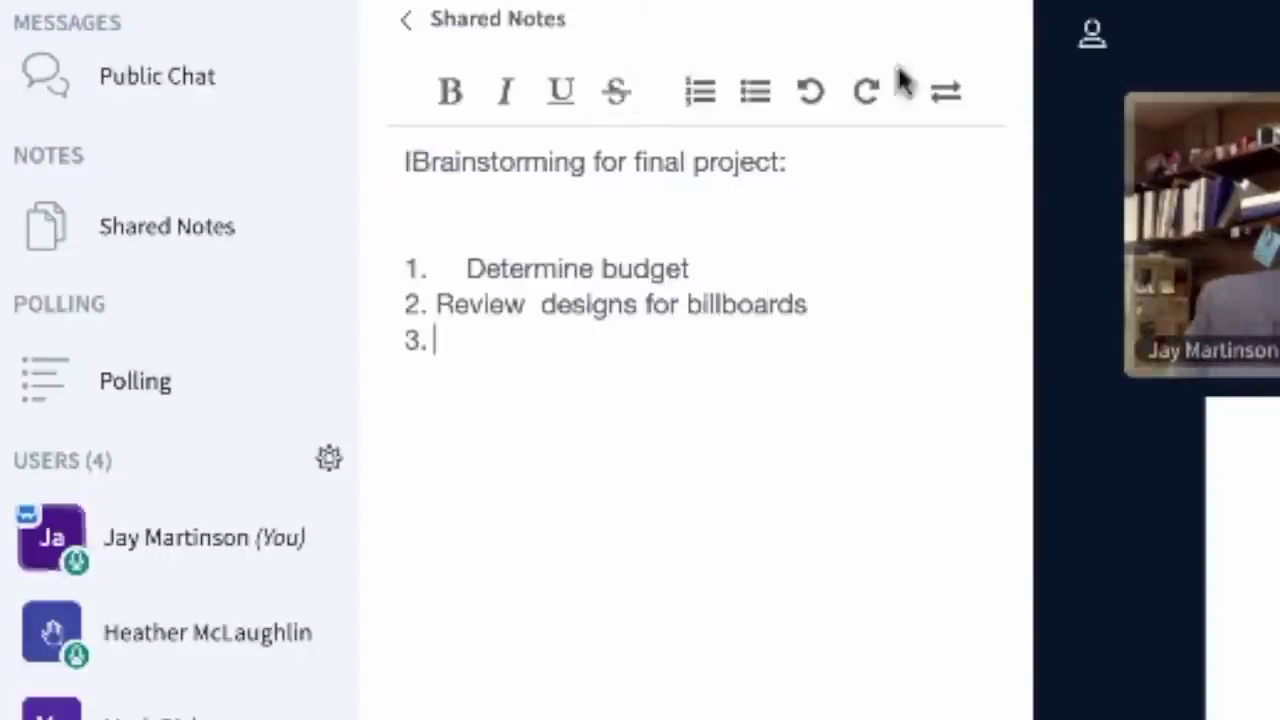
{"action": "left_click", "coordinate": [943, 104]}
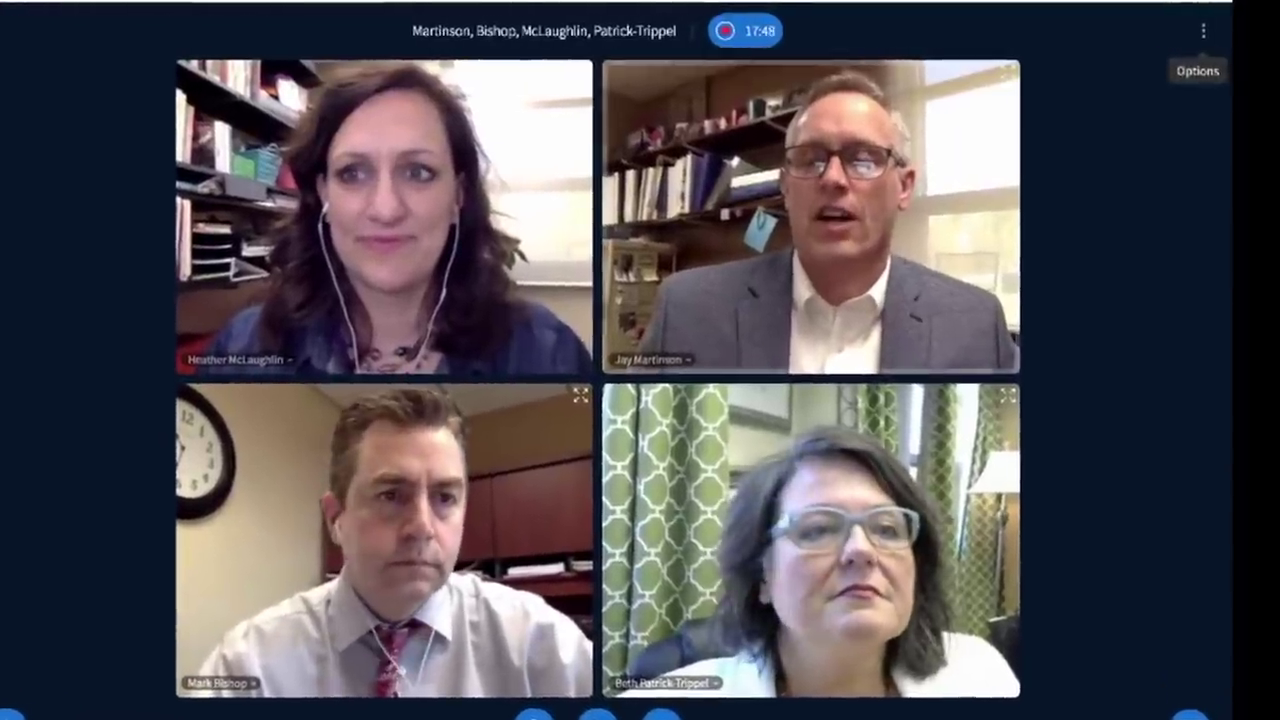
Pause the recording of the conference session
{"action": "left_click", "coordinate": [1205, 31]}
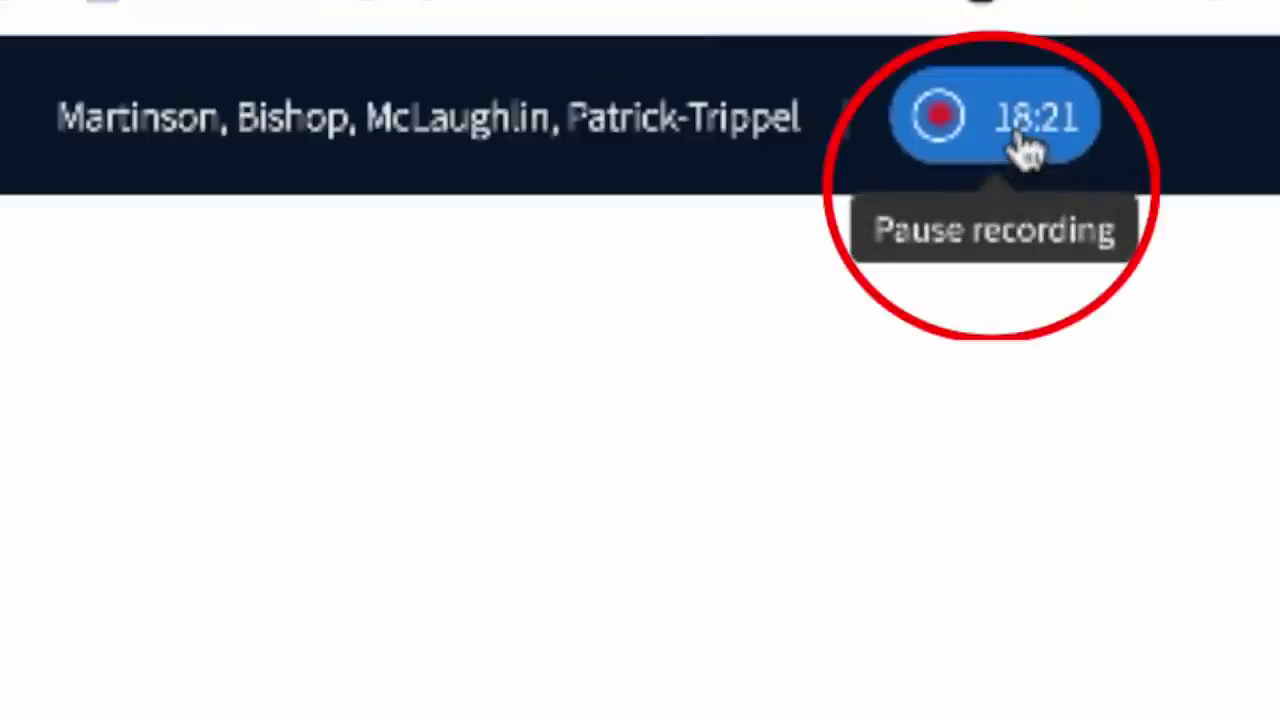
{"action": "left_click", "coordinate": [1022, 140]}
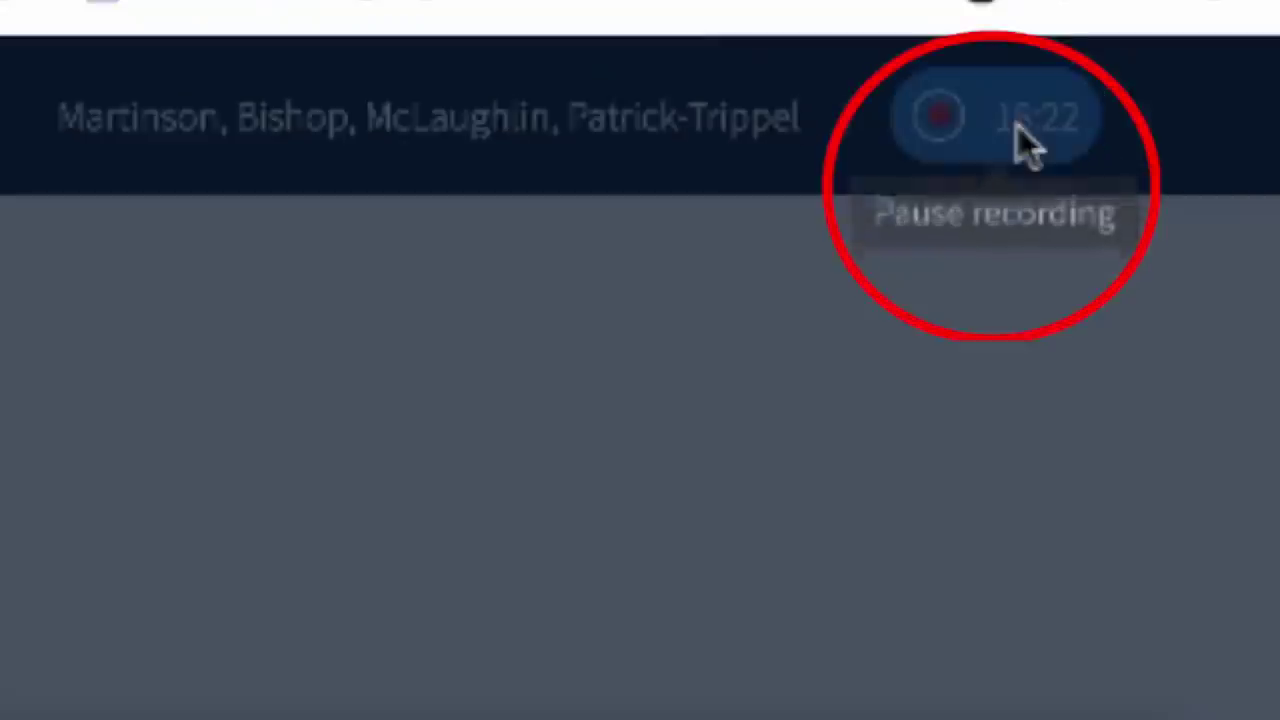
{"action": "left_click", "coordinate": [463, 618]}
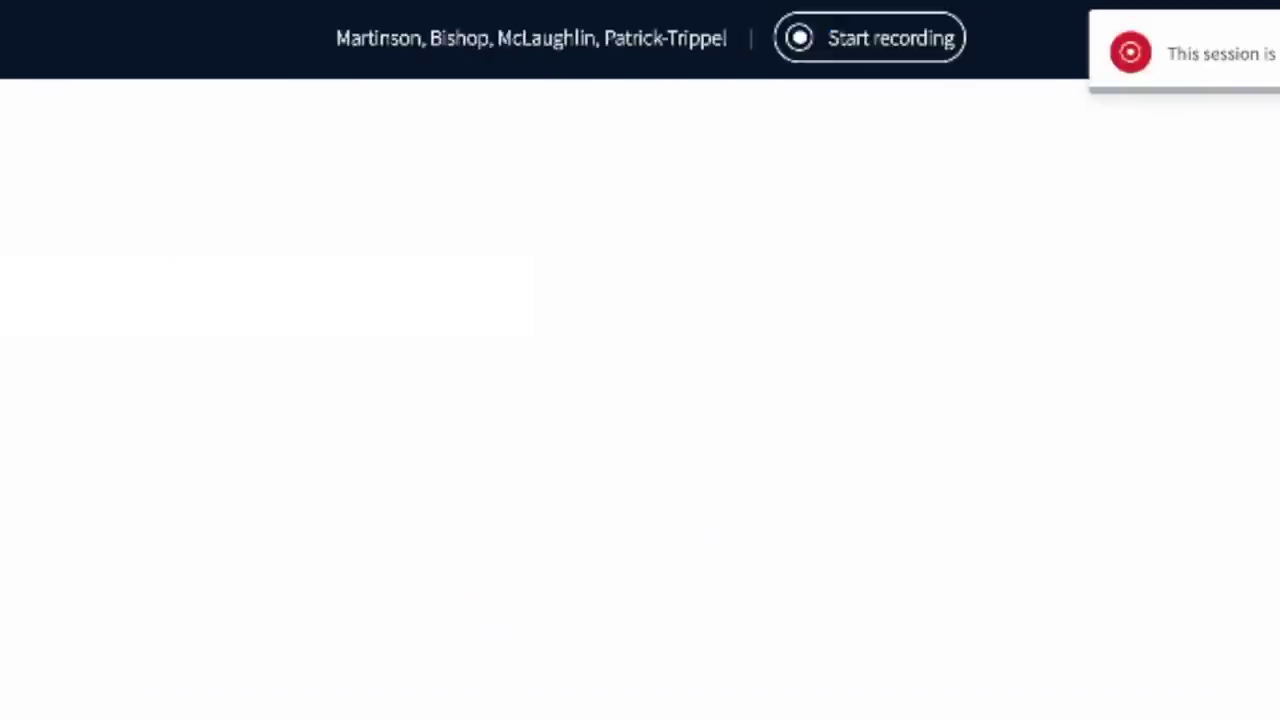
End the BigBlueButton meeting, and end the in-progress conference on the TC-100 course's Conferences page
{"action": "left_click", "coordinate": [1241, 52]}
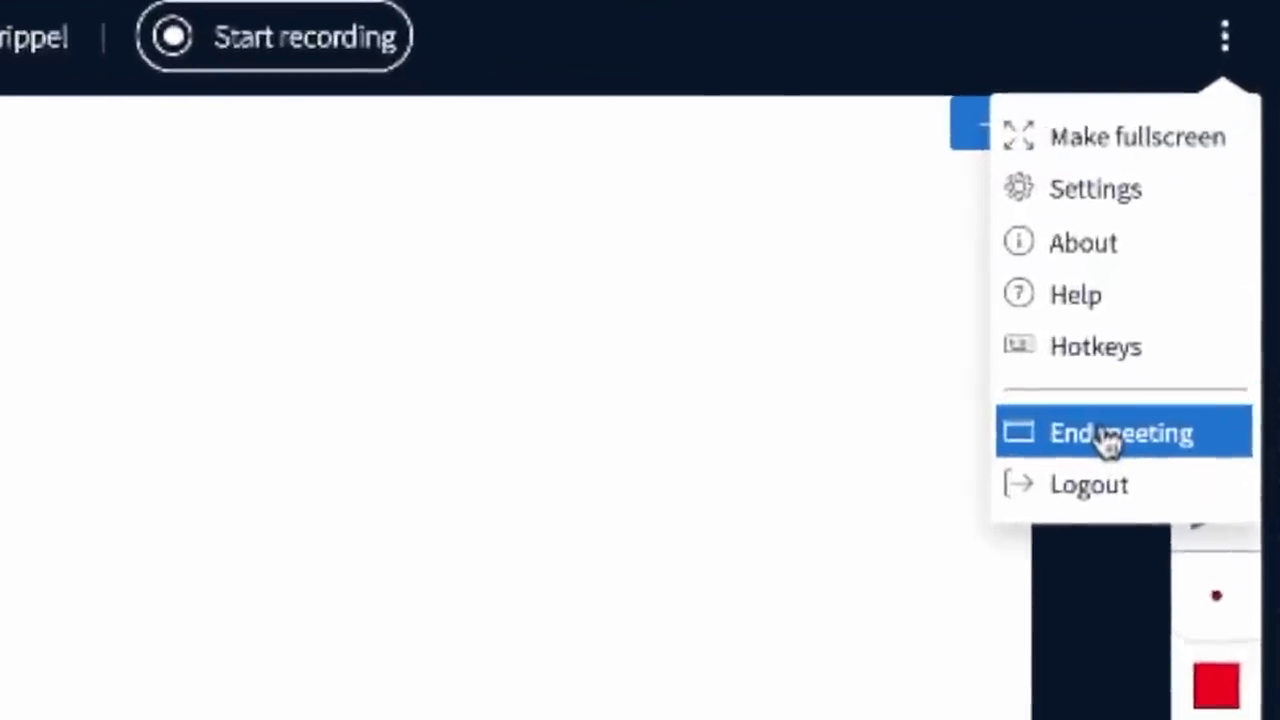
{"action": "left_click", "coordinate": [1108, 440]}
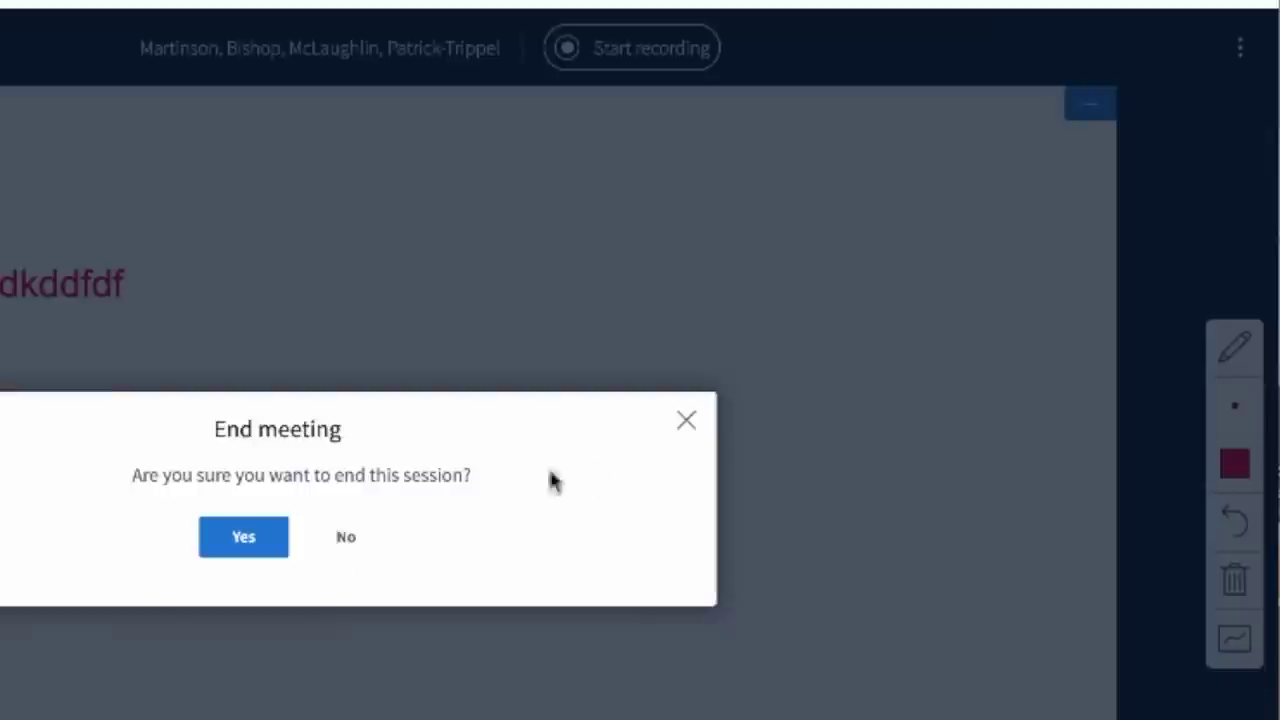
{"action": "left_click", "coordinate": [243, 538]}
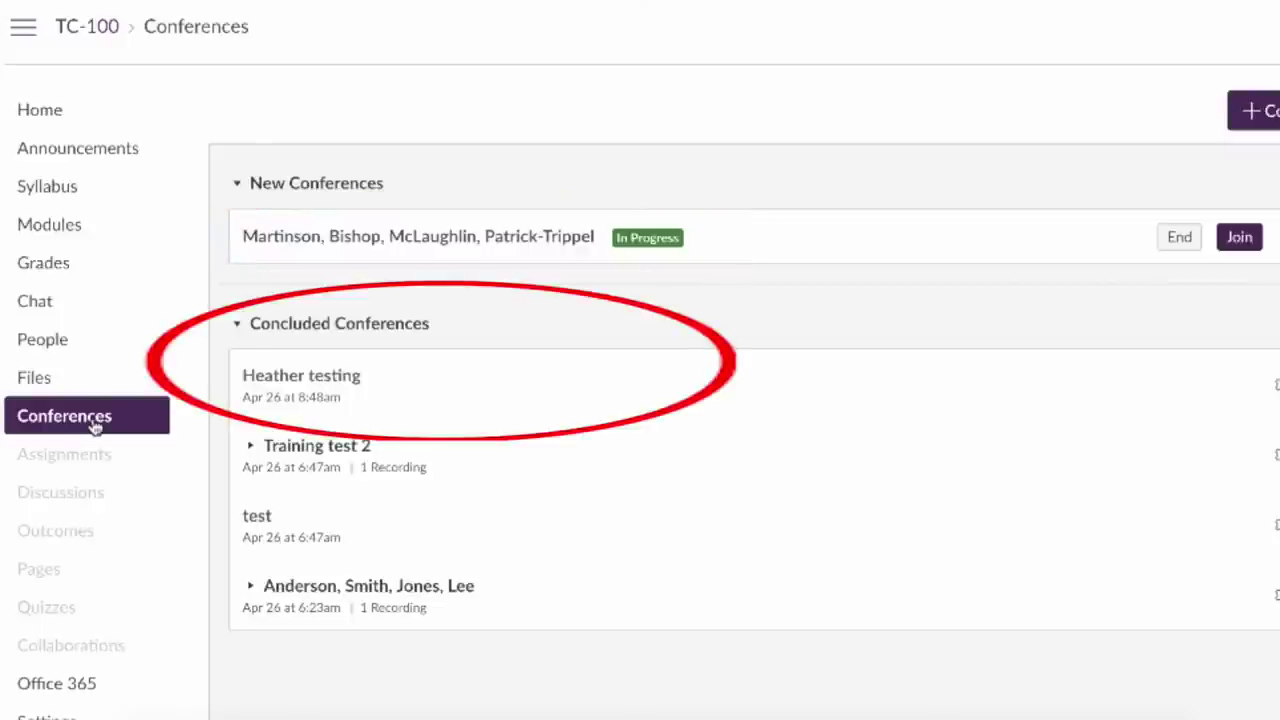
{"action": "left_click", "coordinate": [1165, 240]}
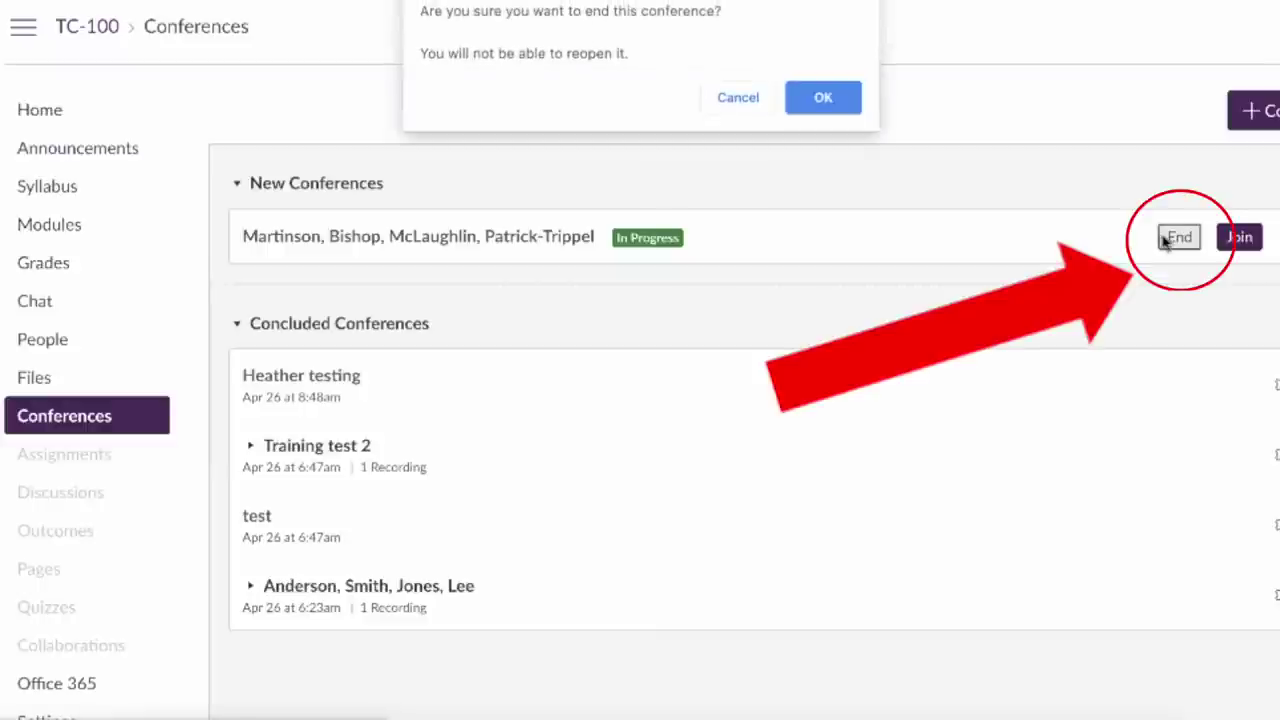
{"action": "left_click", "coordinate": [829, 102]}
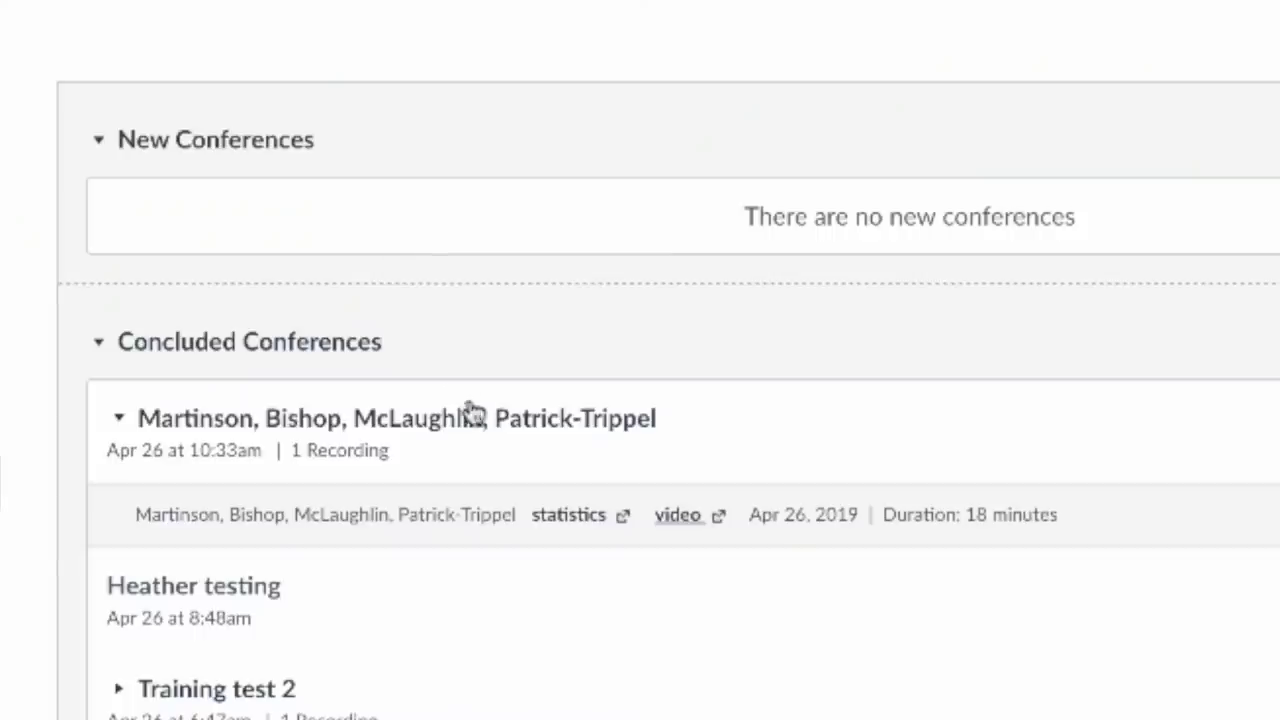
Open the video recording of the concluded conference from Apr 26 at 10:33am and save the video as a file
{"action": "left_click", "coordinate": [477, 424]}
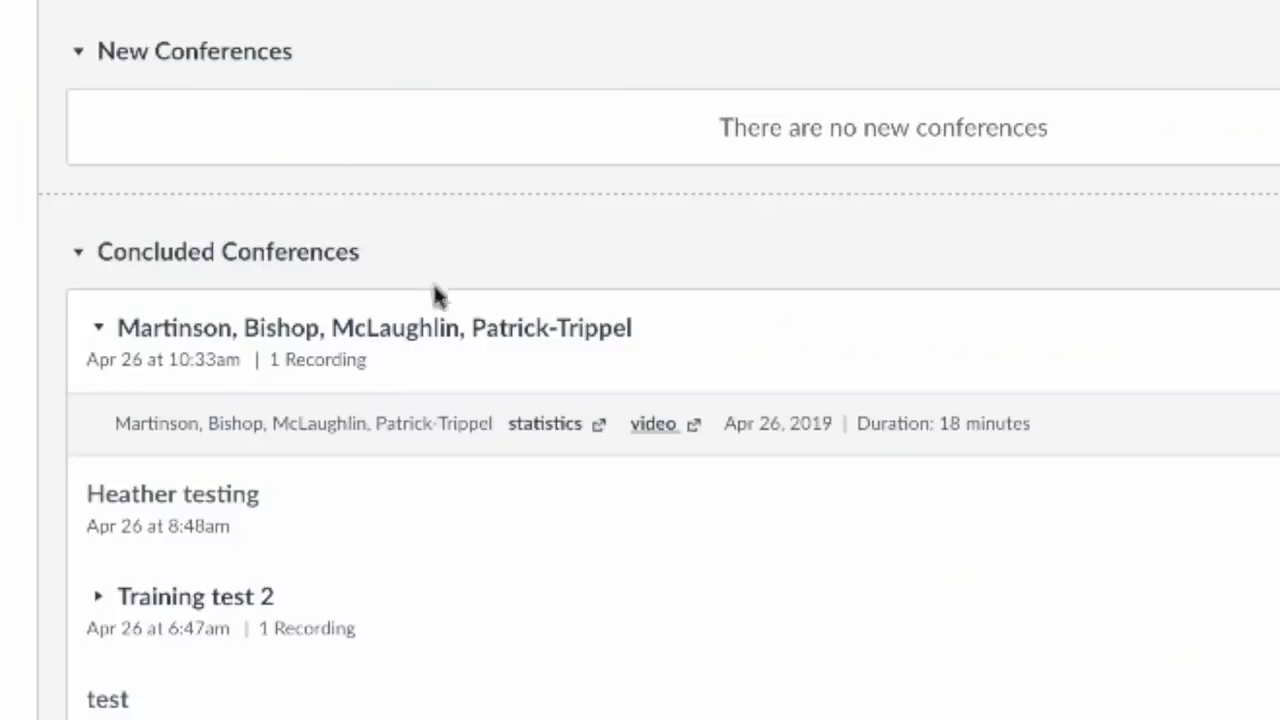
{"action": "left_click", "coordinate": [450, 334]}
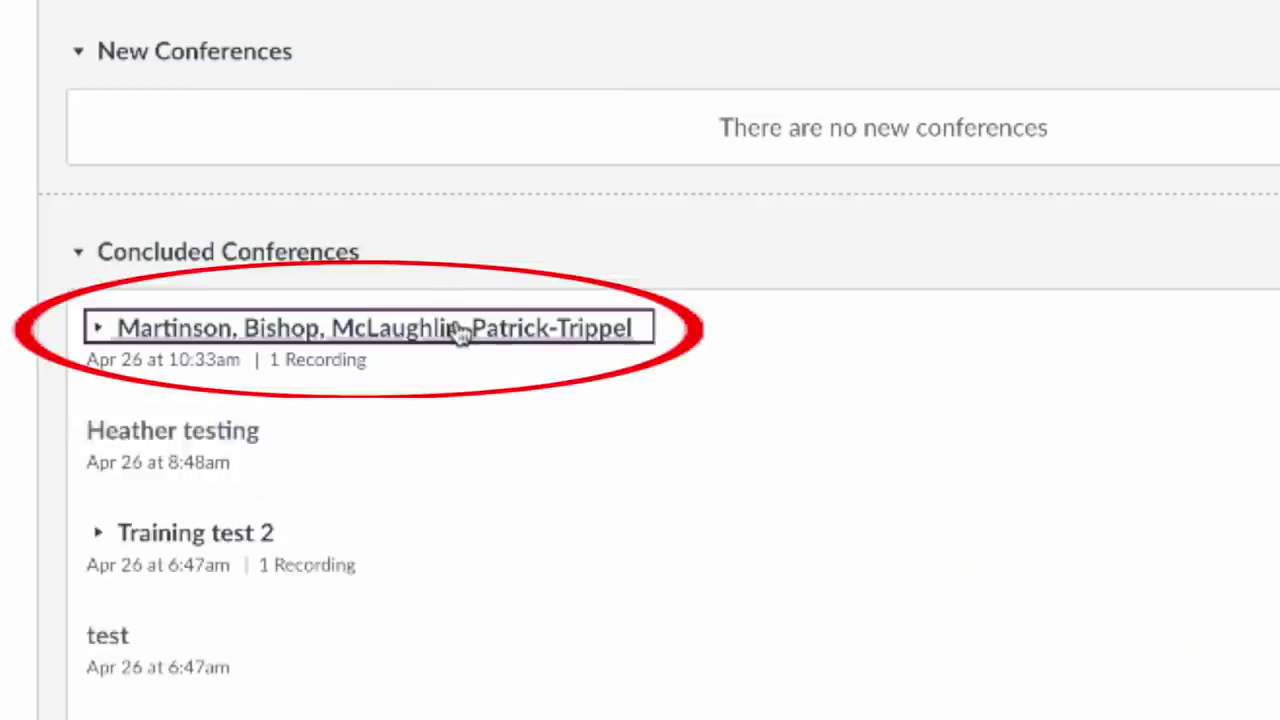
{"action": "left_click", "coordinate": [455, 332]}
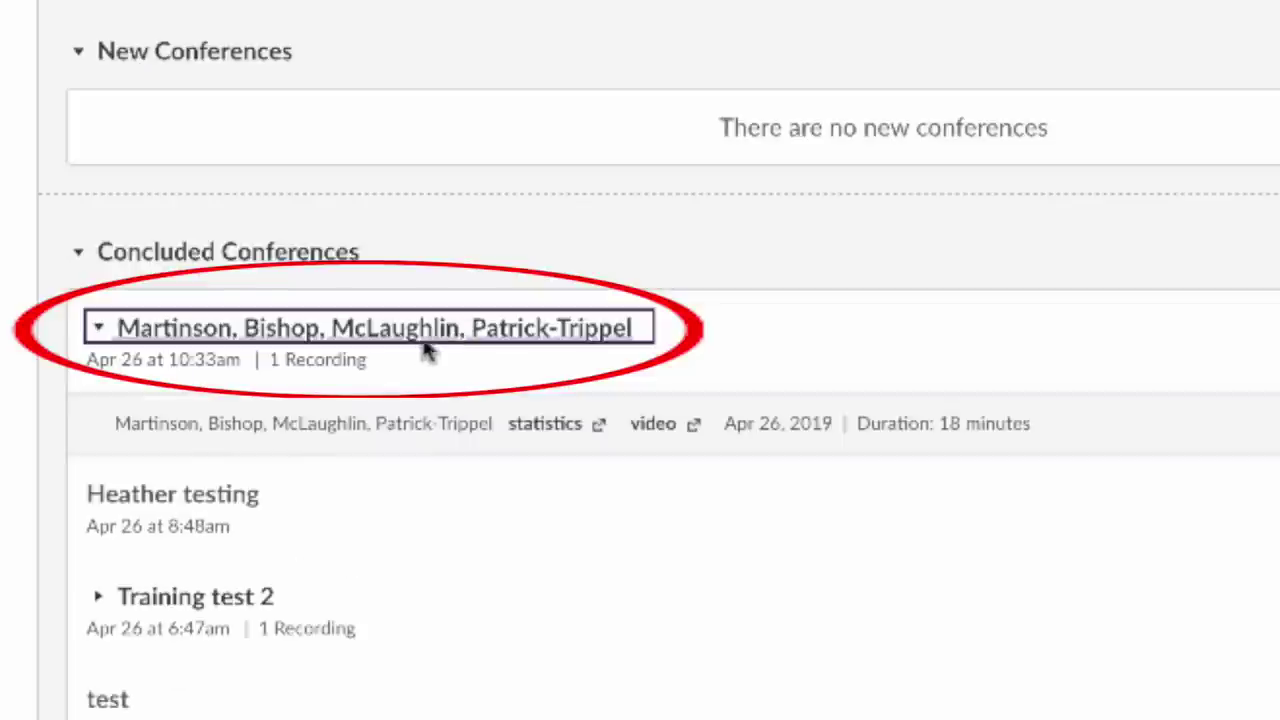
{"action": "left_click", "coordinate": [650, 428]}
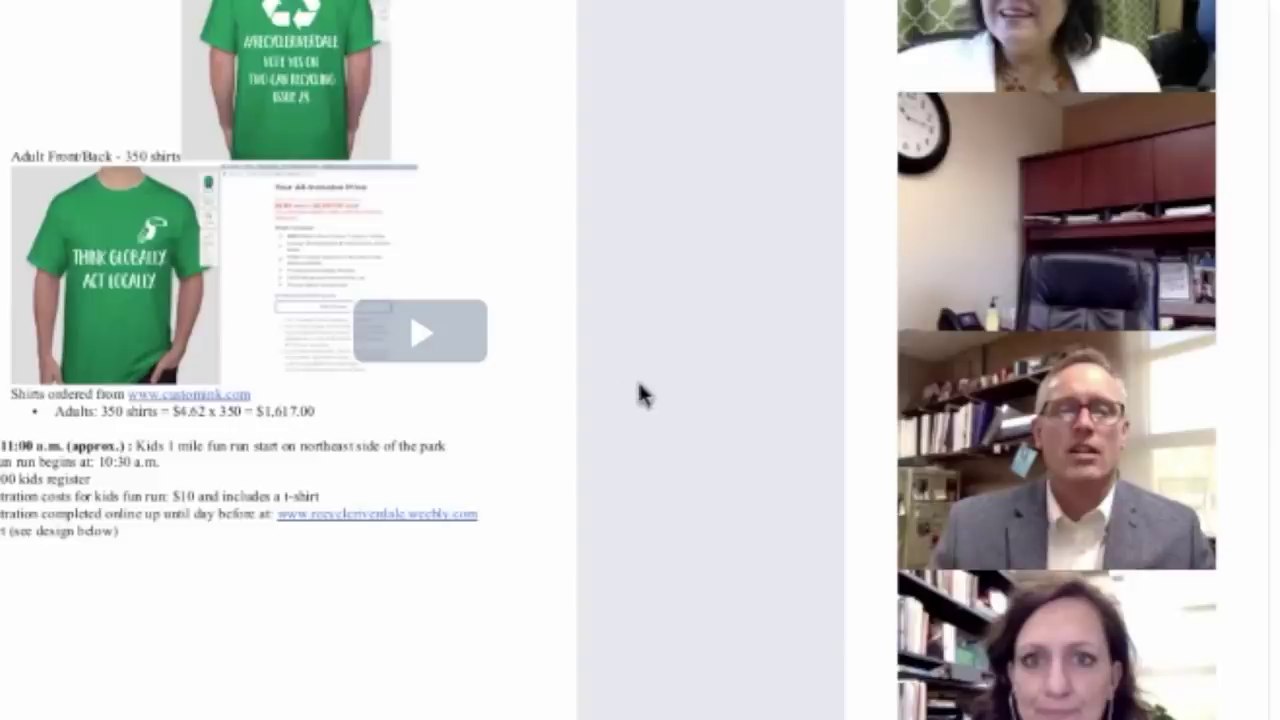
{"action": "right_click", "coordinate": [531, 238]}
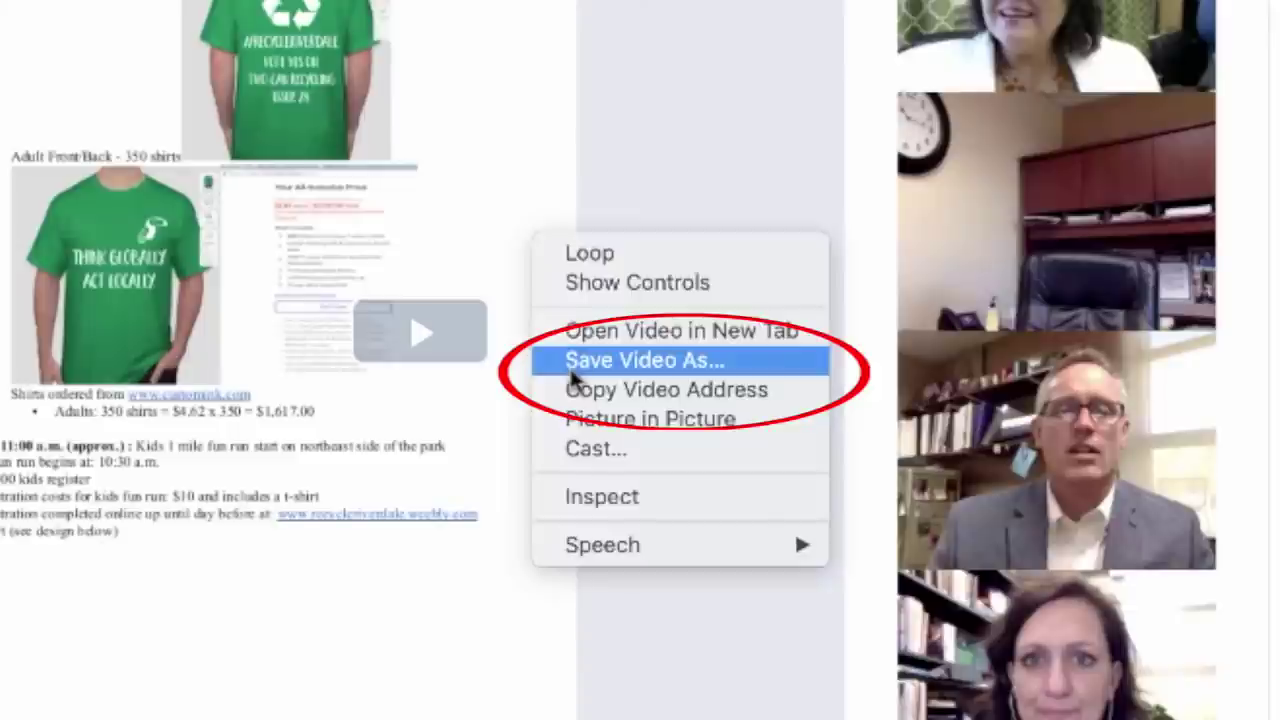
{"action": "left_click", "coordinate": [573, 370]}
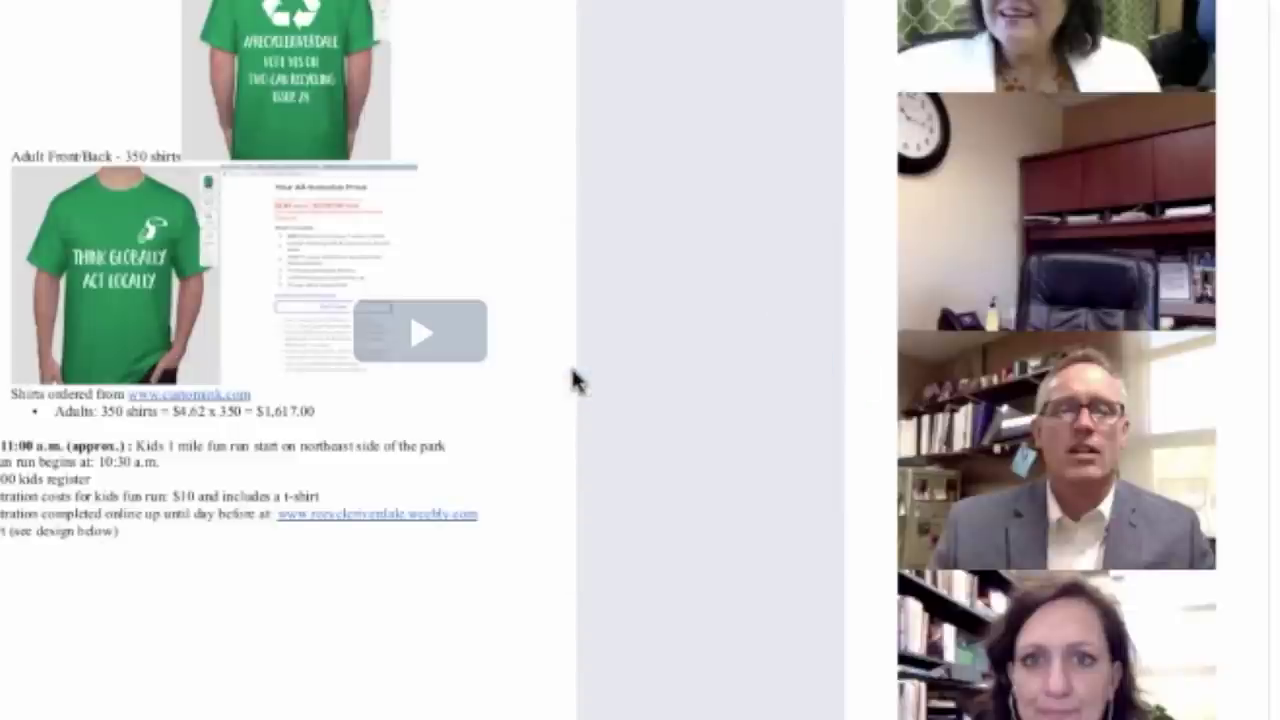